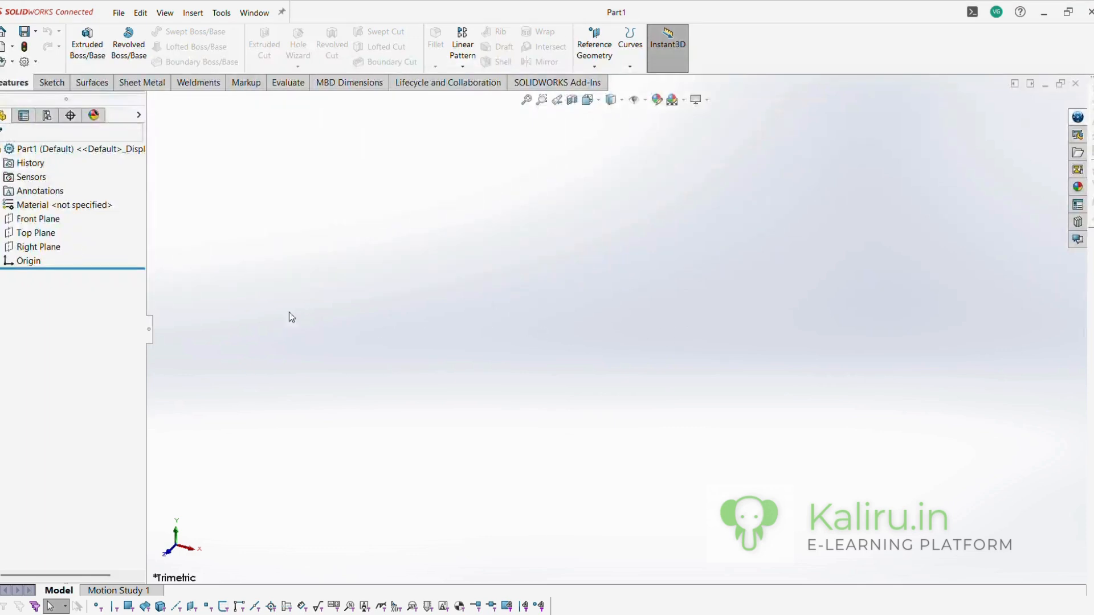
Start a sketch on the Front Plane and draw a vertical line about 43 mm long up from the origin.
{"action": "left_click", "coordinate": [38, 219]}
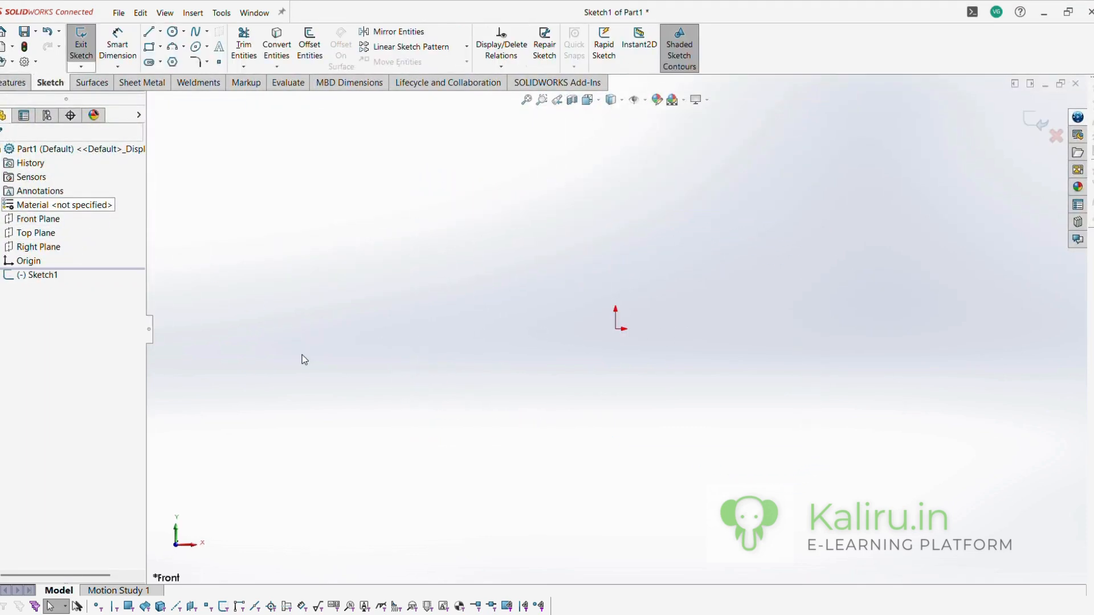
{"action": "left_click", "coordinate": [149, 33]}
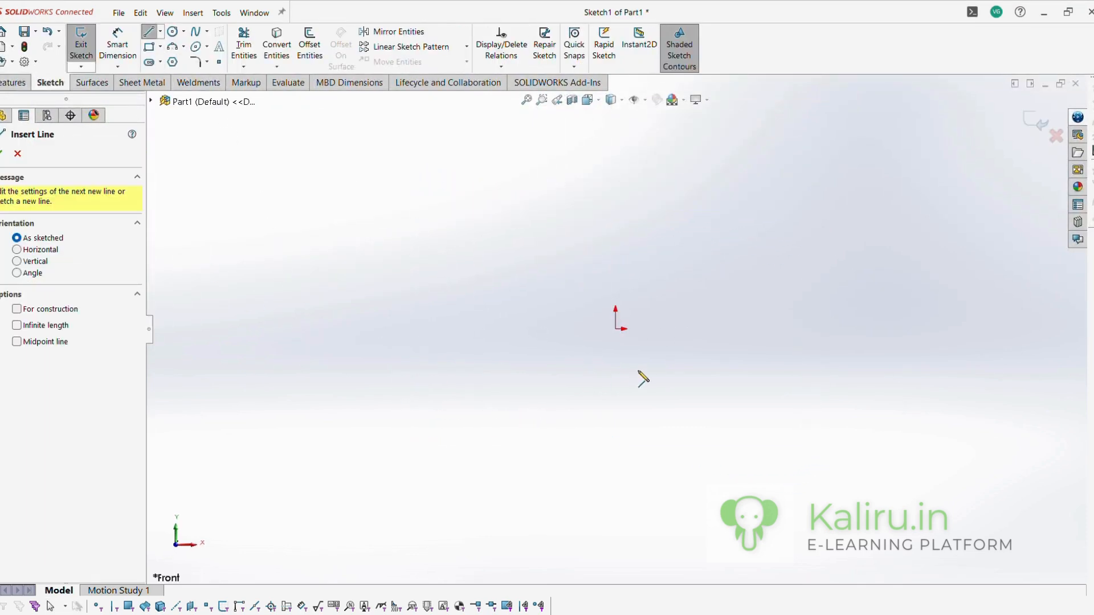
{"action": "left_click", "coordinate": [615, 329]}
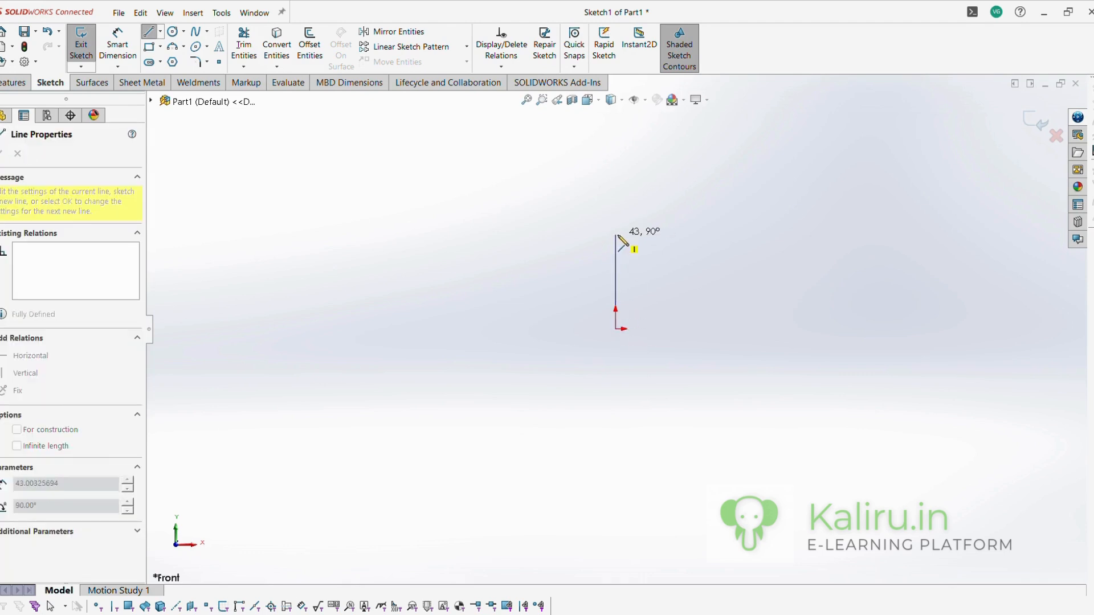
{"action": "left_click", "coordinate": [615, 234]}
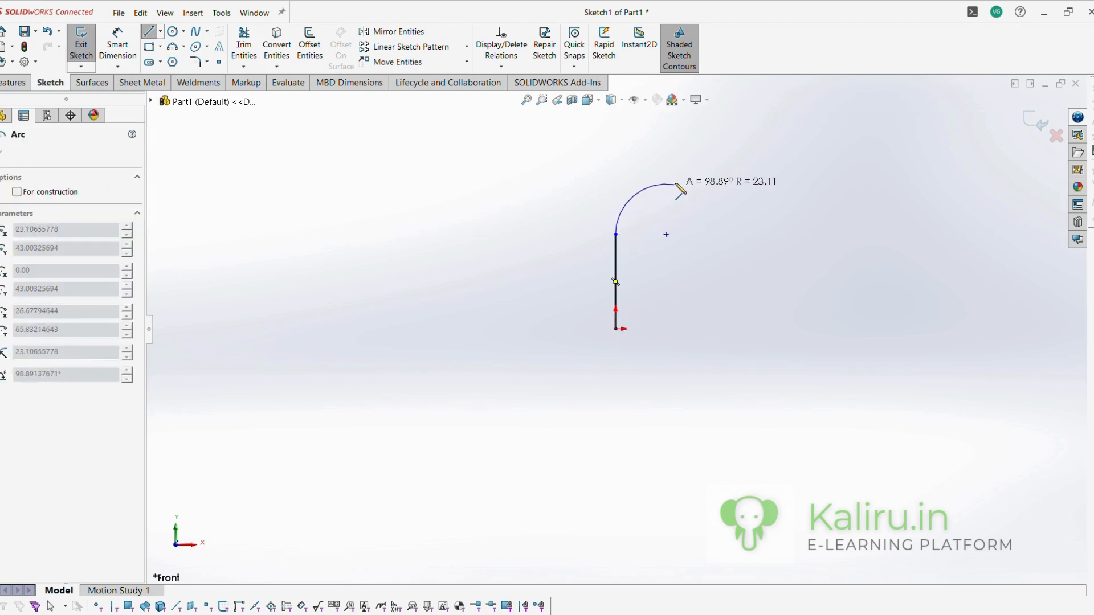
Continue from the line's upper end with two successive tangent arcs that form an S-curve.
{"action": "left_click", "coordinate": [672, 173]}
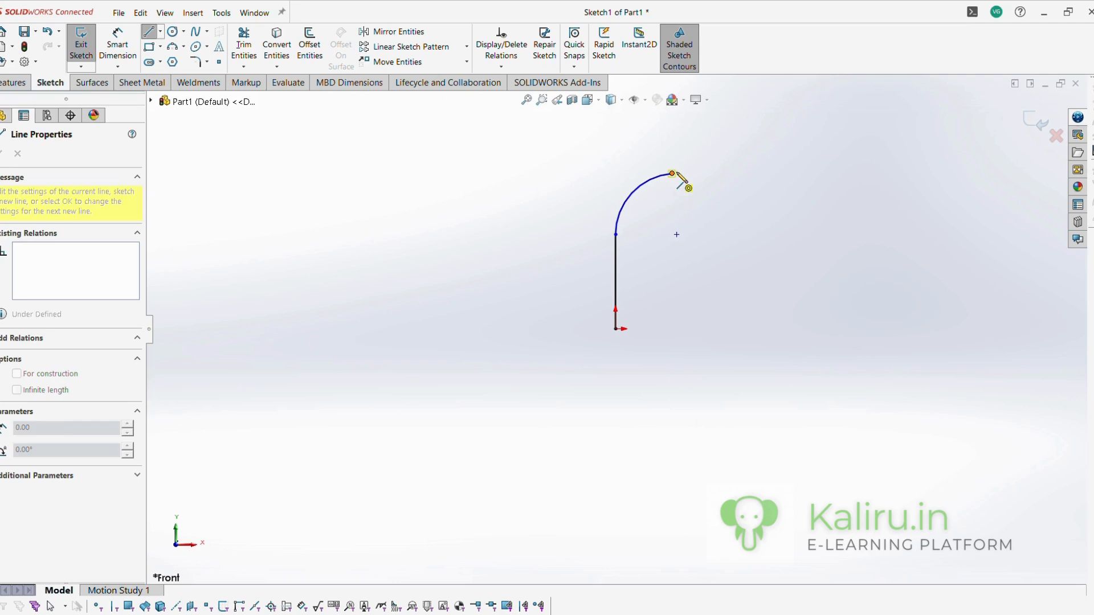
{"action": "double_click", "coordinate": [729, 106]}
{"action": "key", "text": "Escape"}
{"action": "scroll", "coordinate": [752, 240], "scroll_direction": "up", "scroll_amount": 4}
{"action": "scroll", "coordinate": [705, 228], "scroll_direction": "down", "scroll_amount": 3}
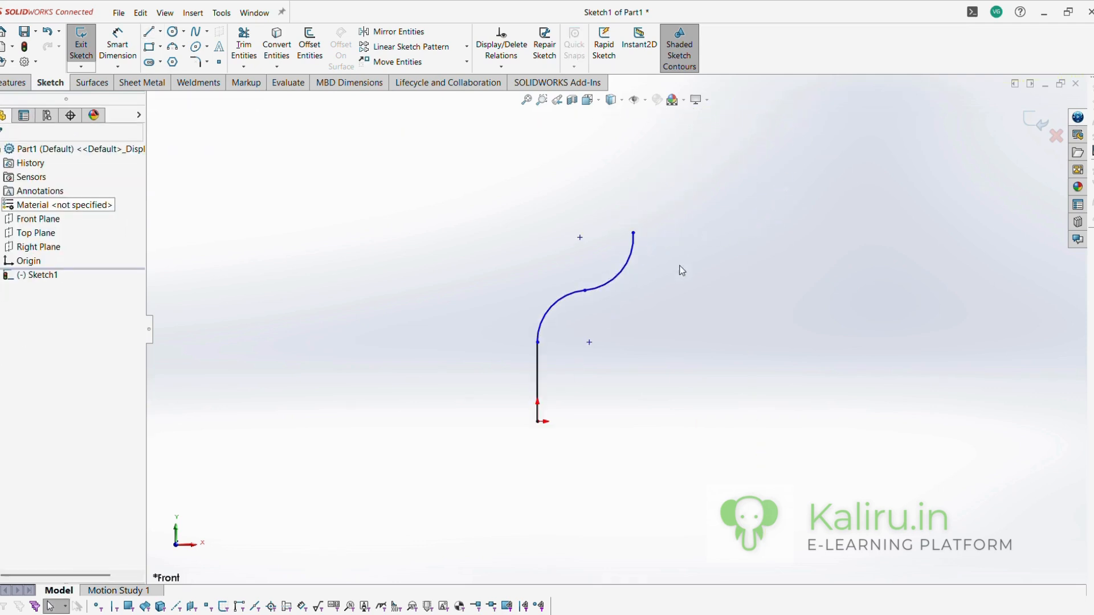
Draw a vertical construction line downward from the free end of the upper arc.
{"action": "left_click", "coordinate": [149, 32]}
{"action": "left_click", "coordinate": [160, 32]}
{"action": "left_click", "coordinate": [172, 61]}
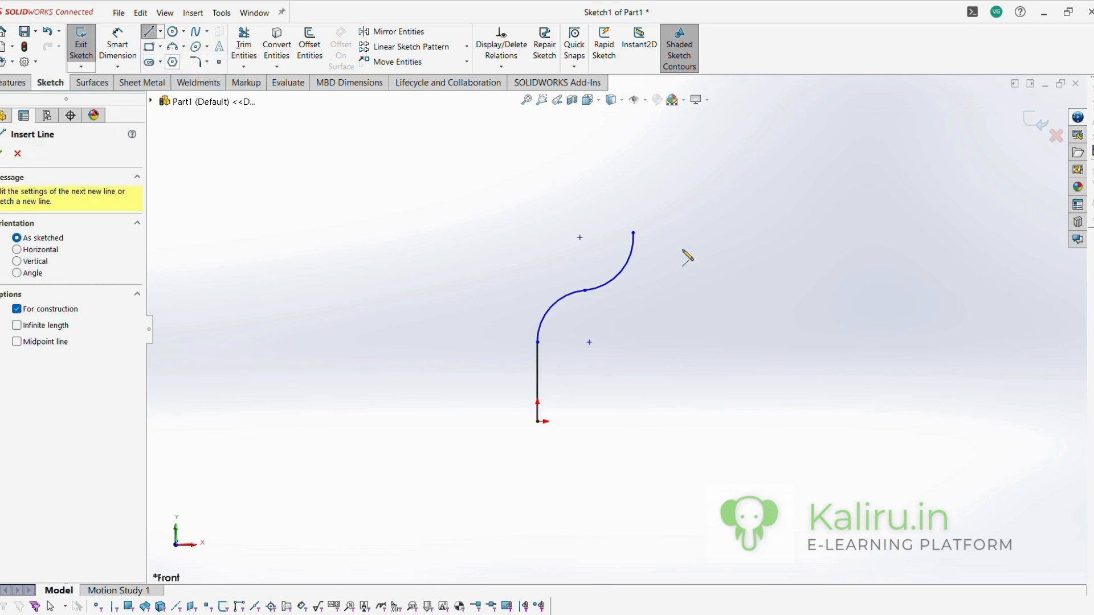
{"action": "left_click", "coordinate": [634, 234]}
{"action": "left_click", "coordinate": [634, 351]}
{"action": "key", "text": "Escape"}
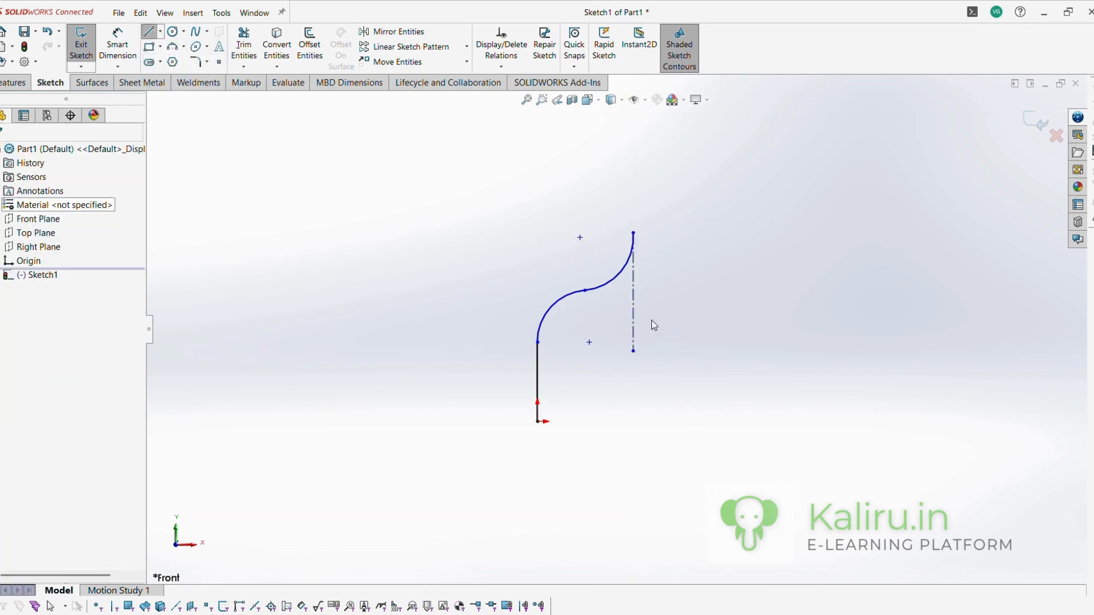
{"action": "left_click", "coordinate": [634, 315]}
{"action": "left_click", "coordinate": [711, 370]}
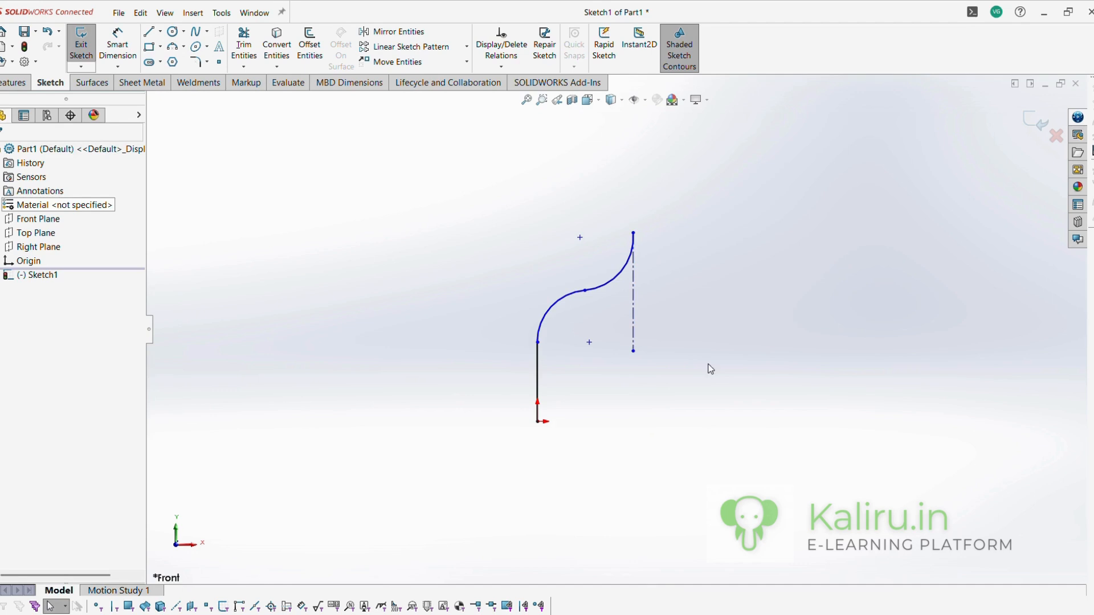
Make the upper arc tangent to the construction line and pull their shared endpoint slightly upward.
{"action": "left_click", "coordinate": [623, 268]}
{"action": "left_click", "coordinate": [633, 310], "text": "ctrl"}
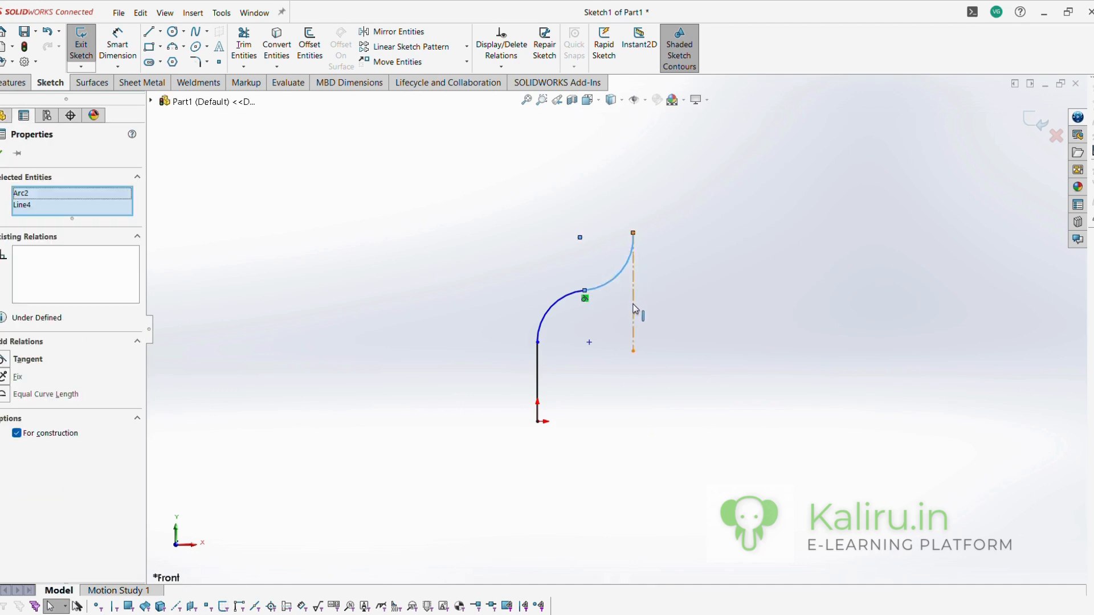
{"action": "left_click", "coordinate": [691, 270]}
{"action": "left_click", "coordinate": [767, 384]}
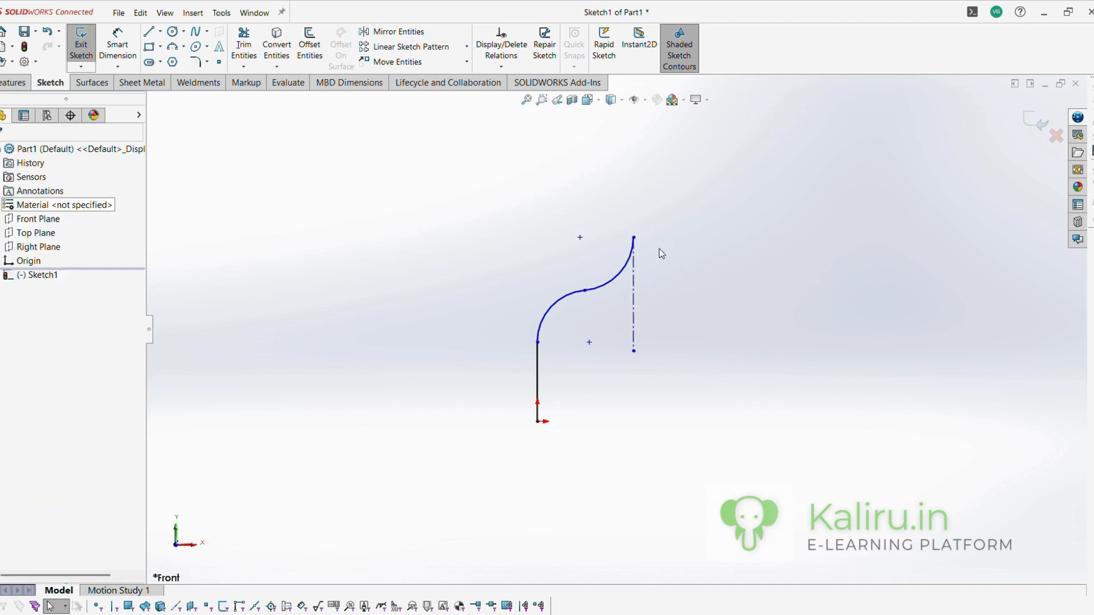
{"action": "left_click_drag", "start_coordinate": [637, 238], "coordinate": [638, 221]}
{"action": "left_click", "coordinate": [550, 184]}
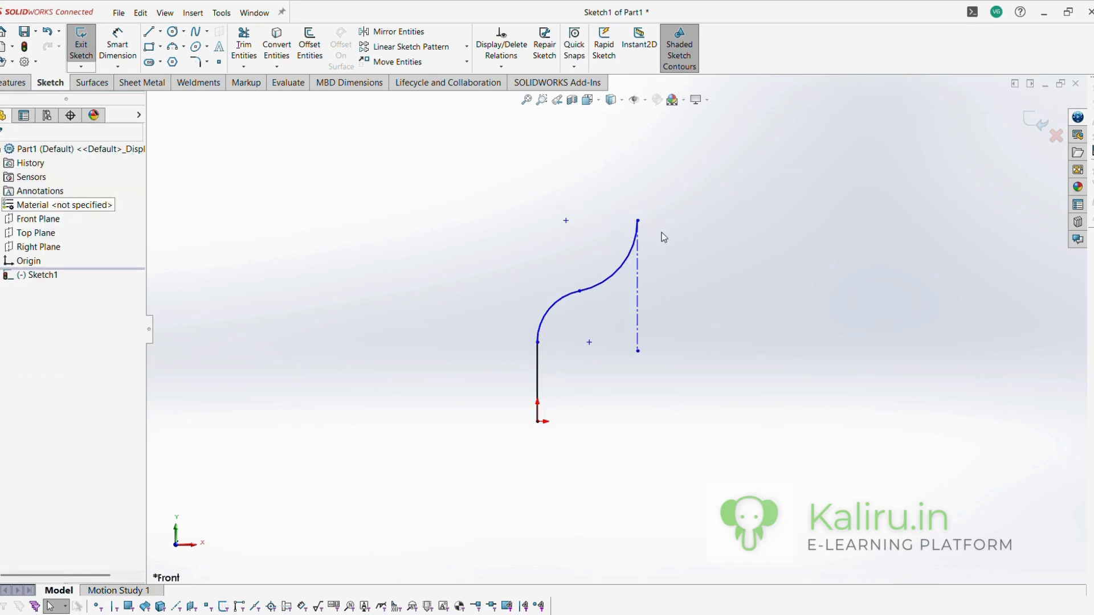
Dimension the upper arc's radius as 60 mm, following the reference drawing.
{"action": "key", "text": "alt+Tab"}
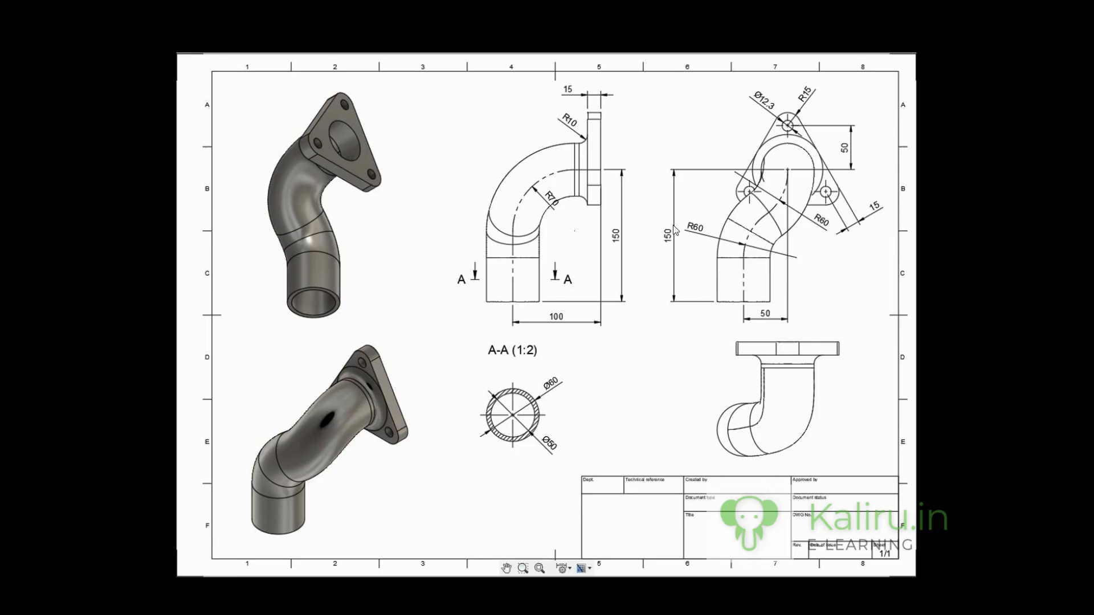
{"action": "key", "text": "alt+Tab"}
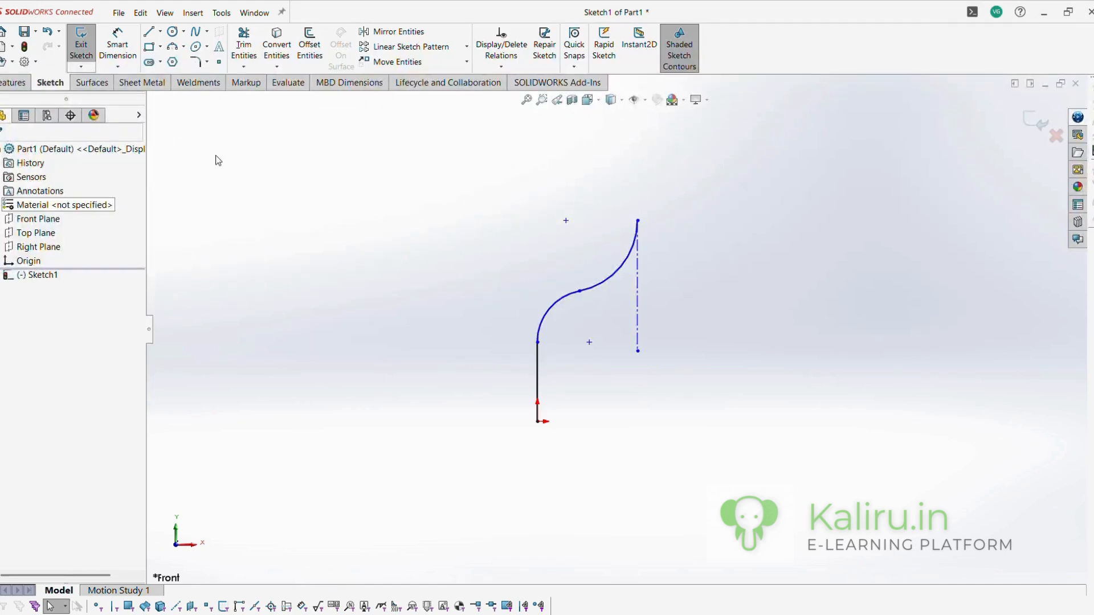
{"action": "left_click", "coordinate": [118, 46]}
{"action": "left_click", "coordinate": [614, 274]}
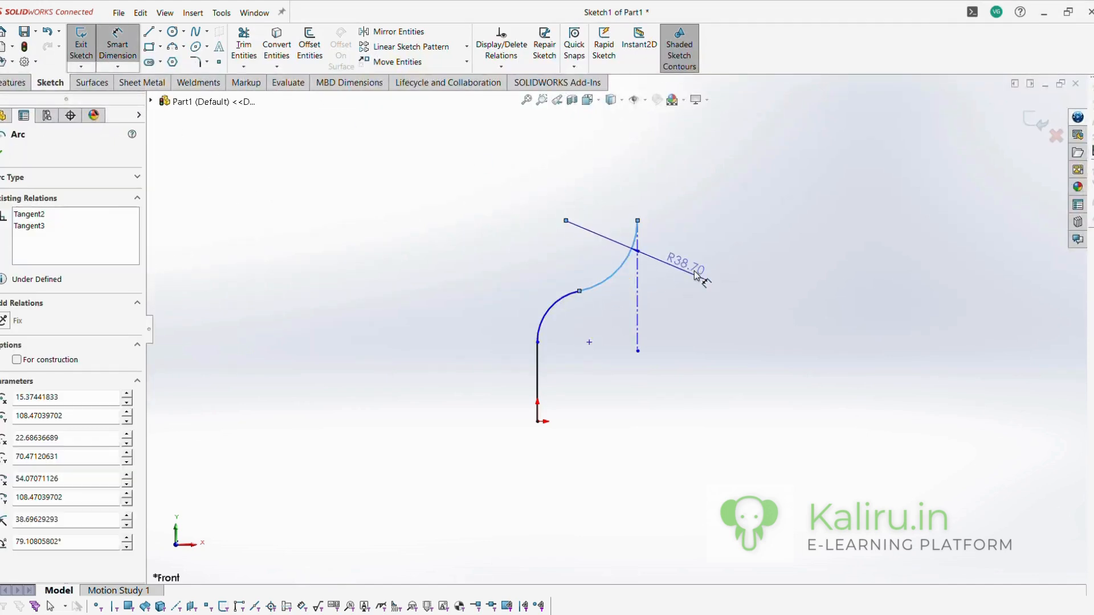
{"action": "left_click", "coordinate": [698, 282]}
{"action": "key", "text": "alt+Tab"}
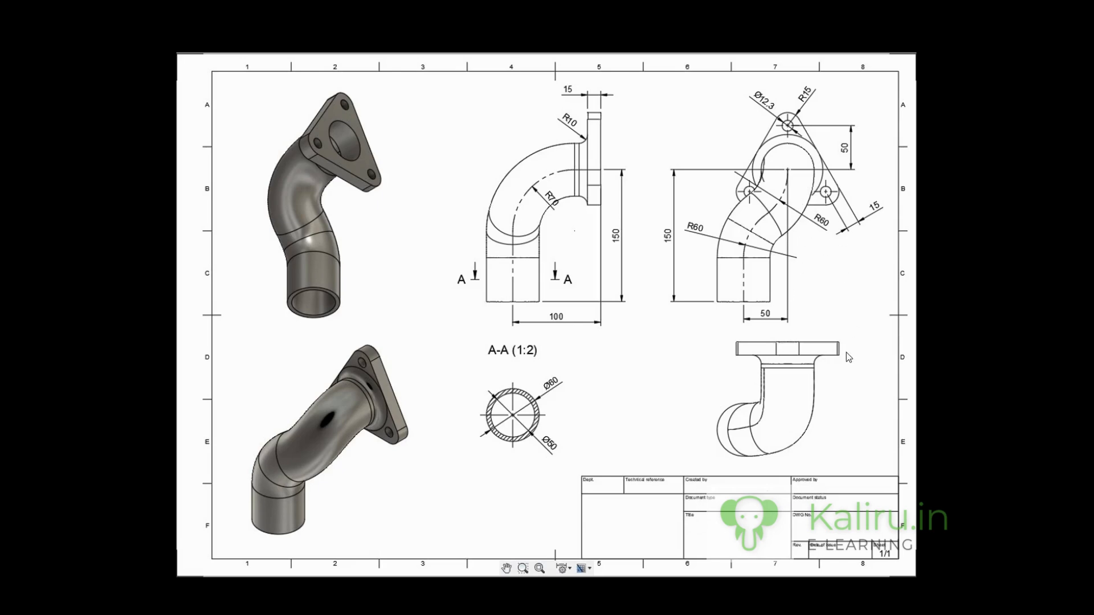
{"action": "key", "text": "alt+Tab"}
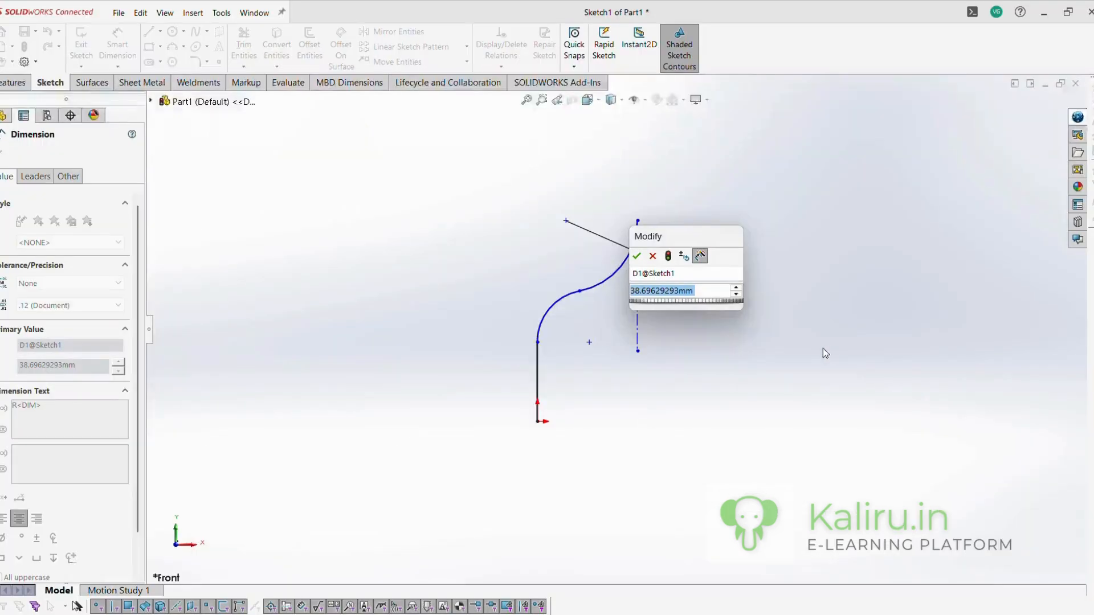
{"action": "type", "text": "60"}
{"action": "key", "text": "Return"}
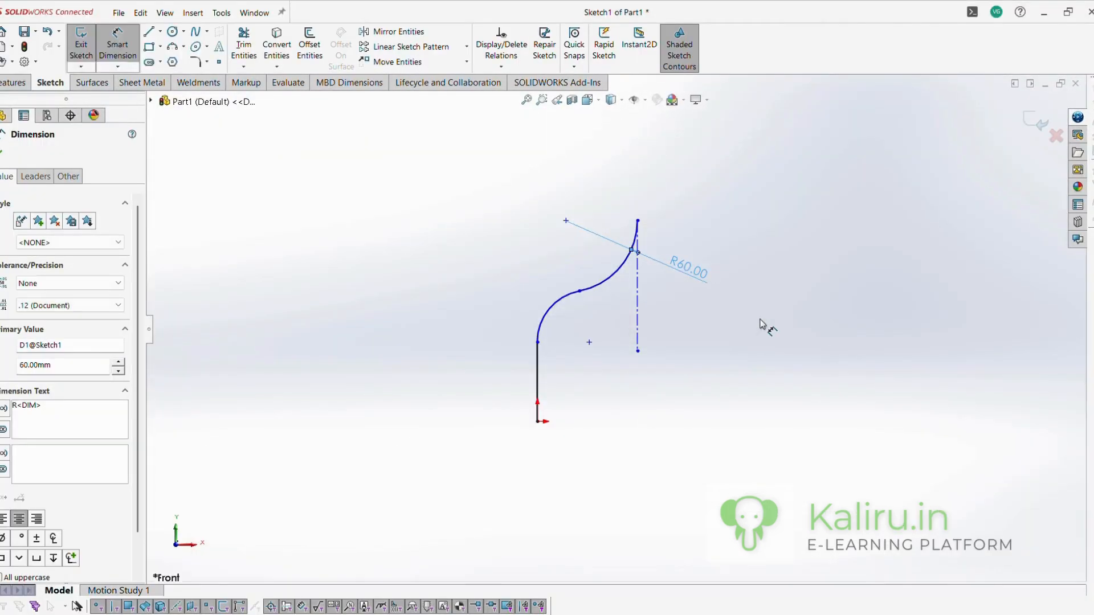
{"action": "left_click", "coordinate": [762, 325]}
{"action": "key", "text": "Escape"}
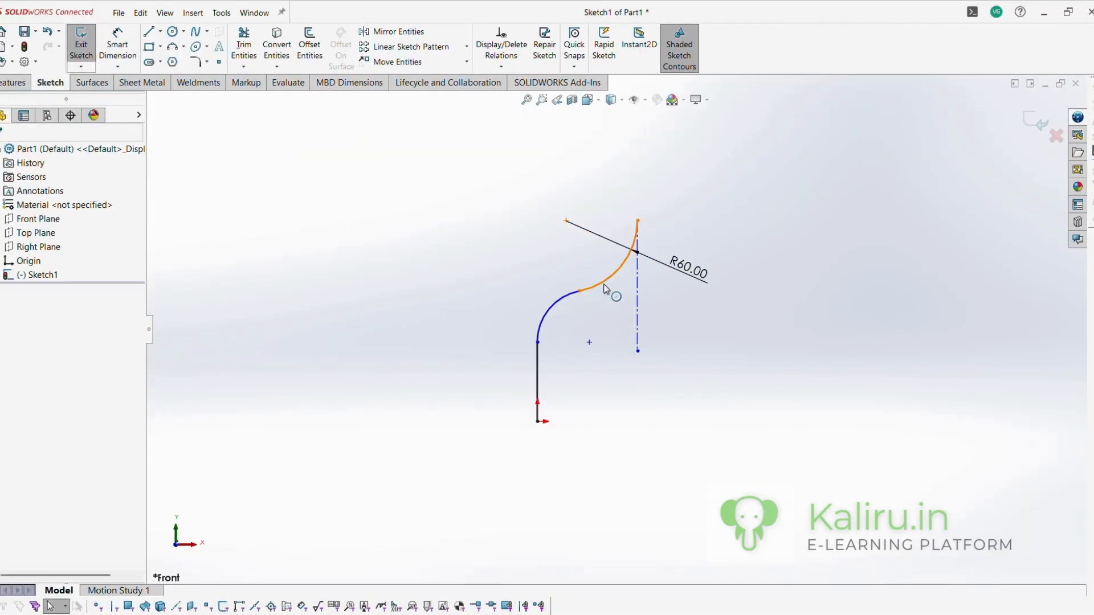
Add an Equal relation between the lower and upper arcs of the S-curve.
{"action": "left_click", "coordinate": [557, 313]}
{"action": "left_click", "coordinate": [556, 312], "text": "ctrl"}
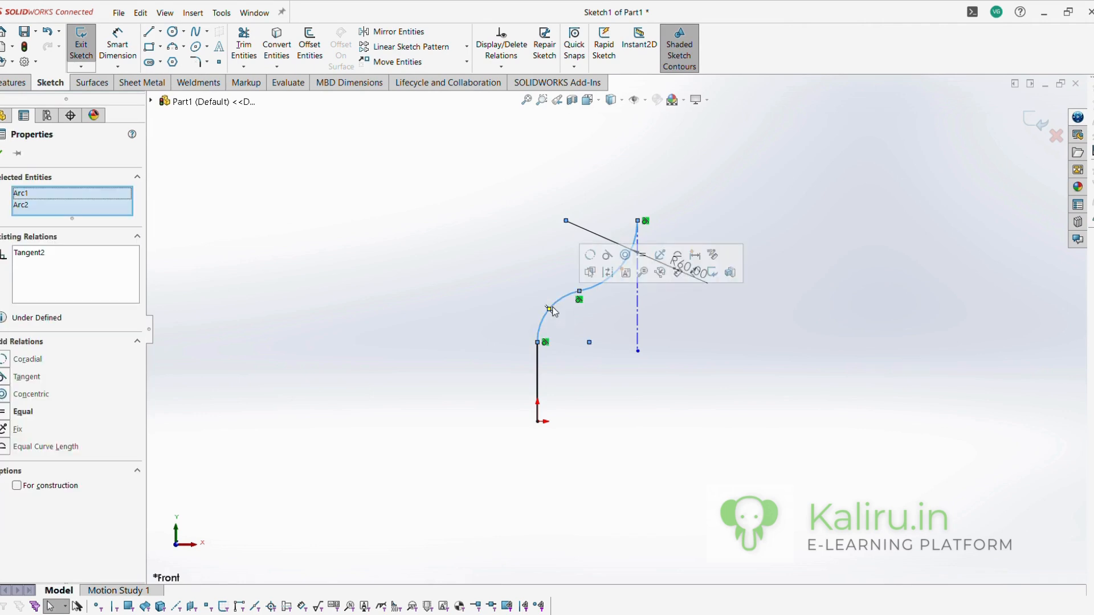
{"action": "left_click", "coordinate": [643, 255]}
{"action": "left_click", "coordinate": [743, 408]}
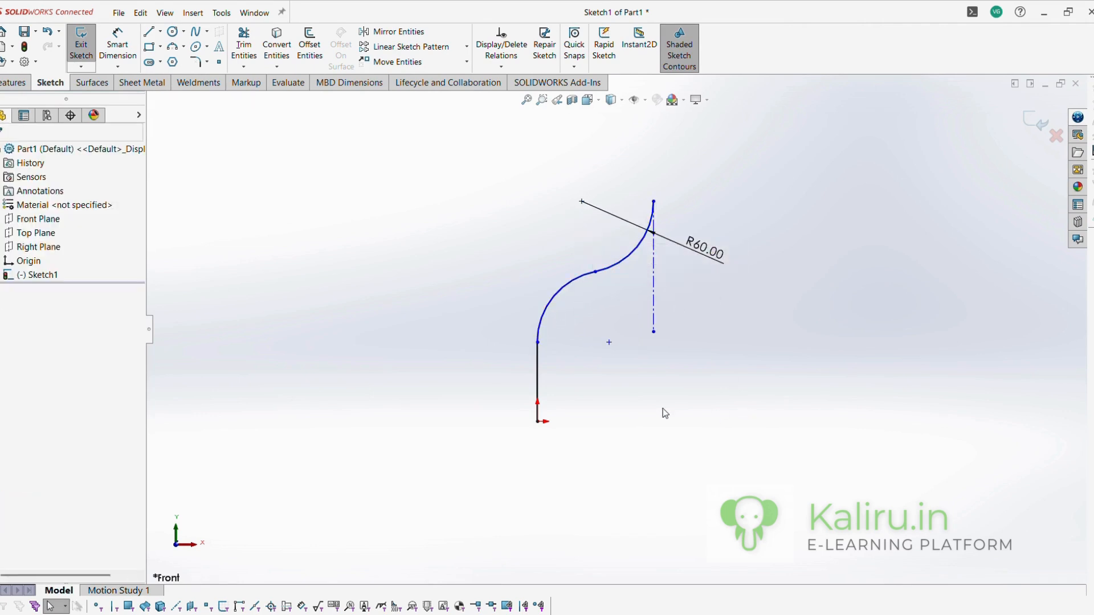
Dimension the horizontal distance between the origin and the upper arc's free endpoint as 50 mm, following the reference drawing.
{"action": "left_click", "coordinate": [118, 48]}
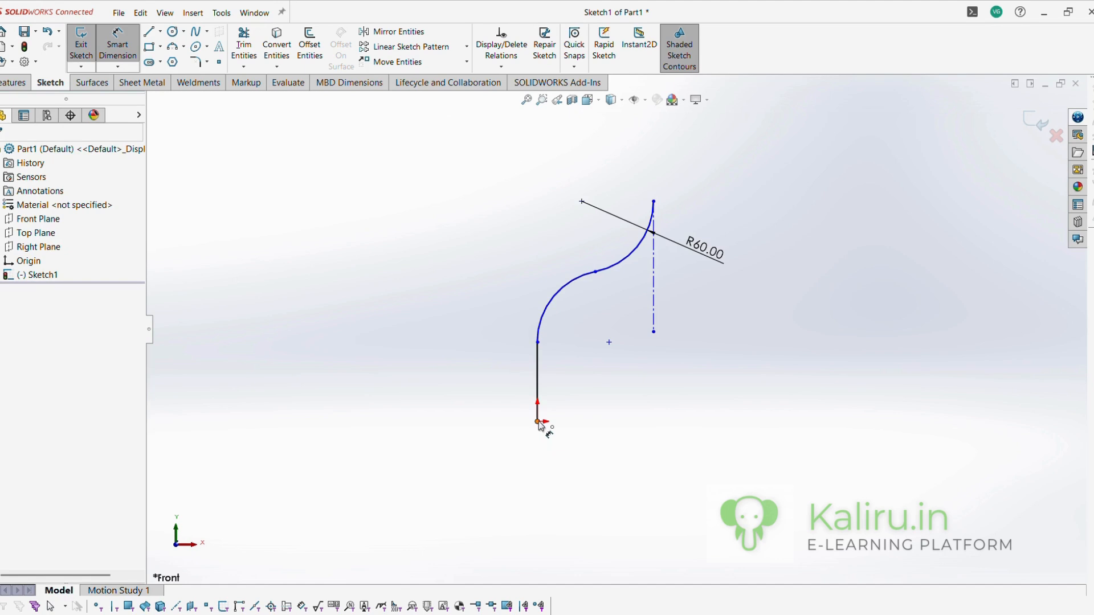
{"action": "left_click", "coordinate": [538, 423]}
{"action": "left_click", "coordinate": [654, 202]}
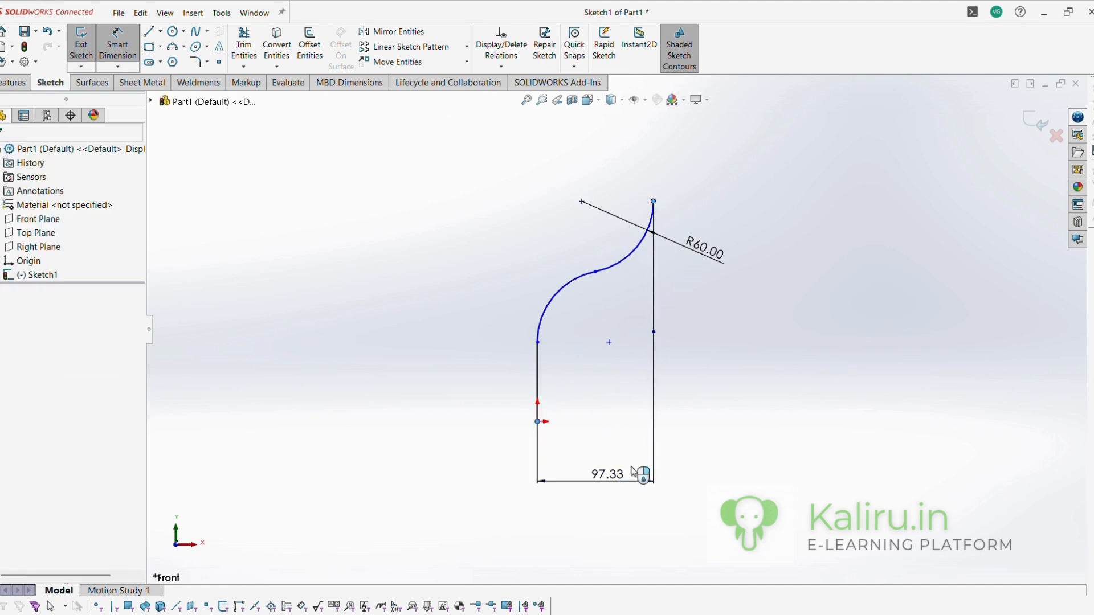
{"action": "left_click", "coordinate": [741, 405]}
{"action": "key", "text": "alt+Tab"}
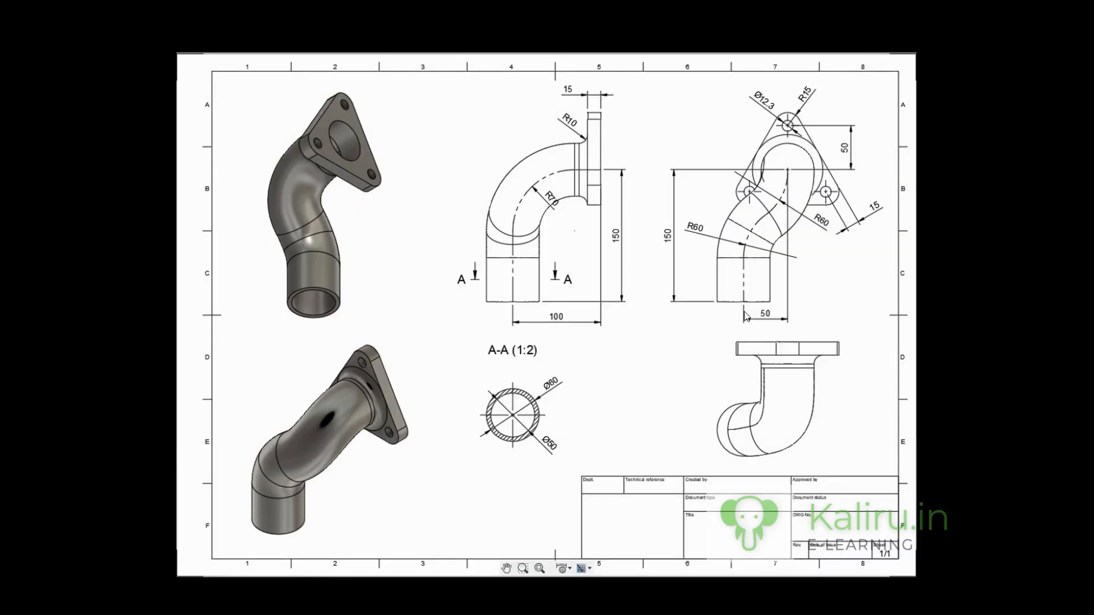
{"action": "key", "text": "alt+Tab"}
{"action": "type", "text": "50"}
{"action": "key", "text": "Return"}
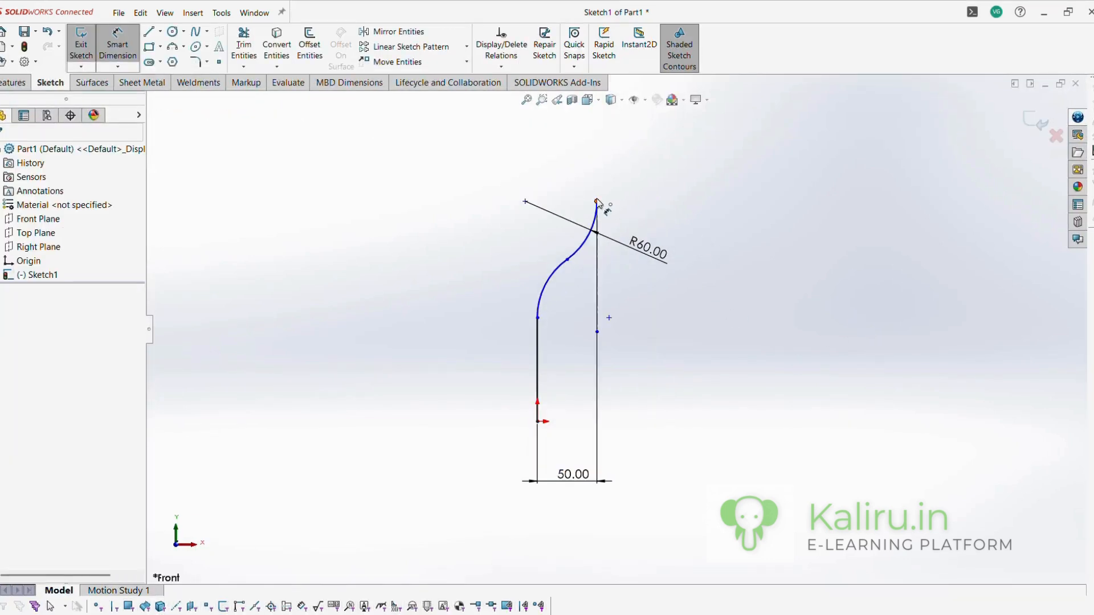
Dimension the vertical distance between the origin and the upper arc's free endpoint as 150 mm, and close the sketch.
{"action": "left_click", "coordinate": [597, 202]}
{"action": "left_click", "coordinate": [536, 423]}
{"action": "left_click", "coordinate": [494, 342]}
{"action": "key", "text": "alt+Tab"}
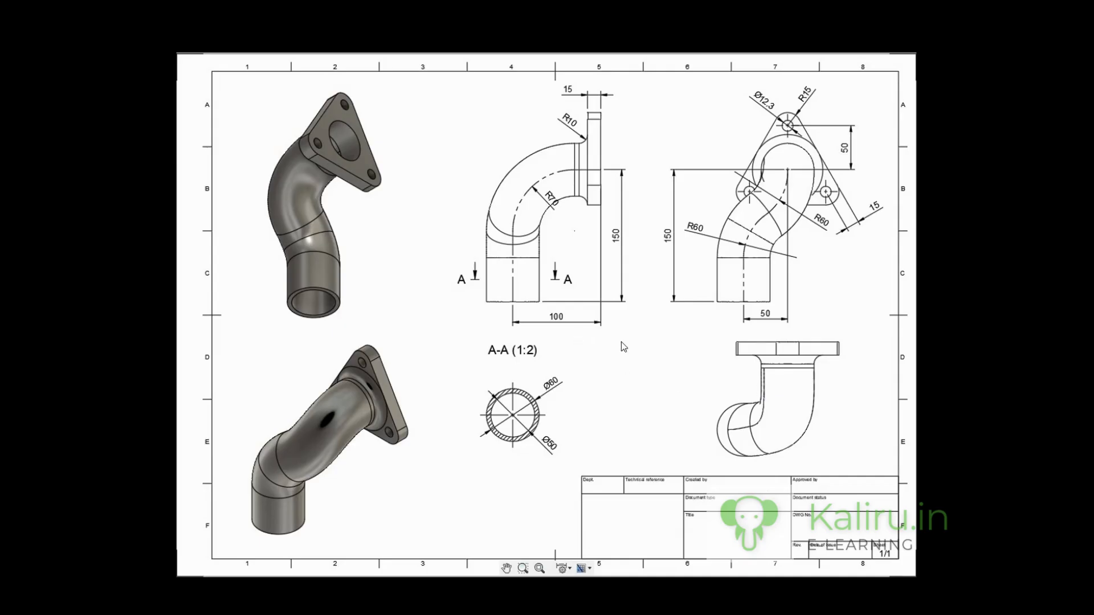
{"action": "key", "text": "alt+Tab"}
{"action": "type", "text": "150"}
{"action": "key", "text": "Return"}
{"action": "key", "text": "Escape"}
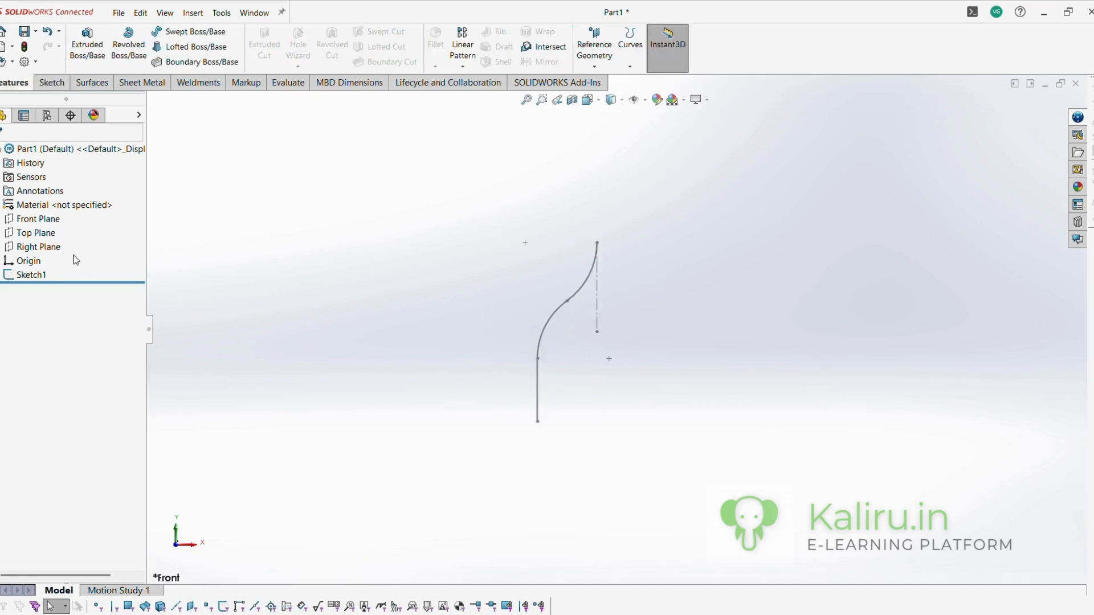
Start a new sketch on the Right Plane and consult the reference drawing for the pipe's side profile.
{"action": "left_click", "coordinate": [39, 247]}
{"action": "left_click", "coordinate": [60, 233]}
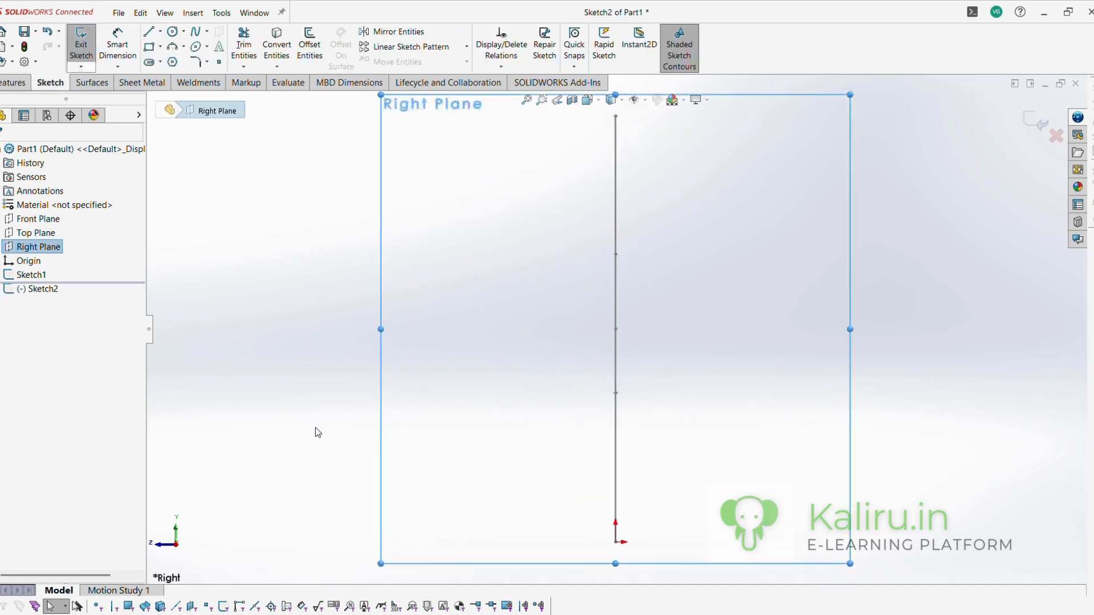
{"action": "key", "text": "alt+Tab"}
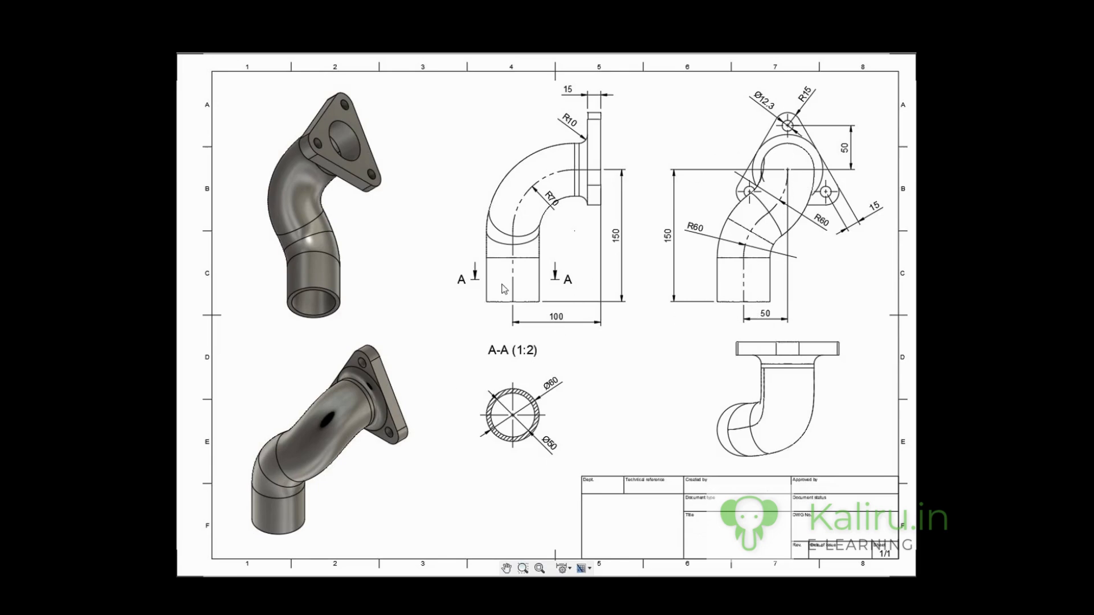
{"action": "key", "text": "alt+Tab"}
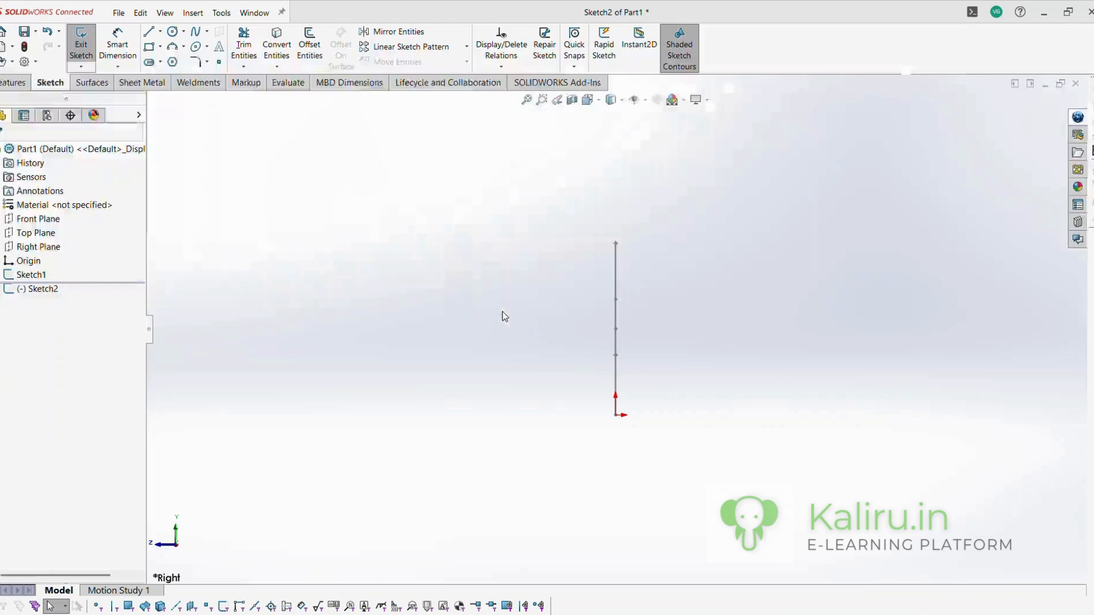
Draw a vertical line about 69 mm up from the origin and continue it with a tangent arc of about 89 mm radius.
{"action": "key", "text": "l"}
{"action": "left_click", "coordinate": [616, 415]}
{"action": "left_click", "coordinate": [616, 336]}
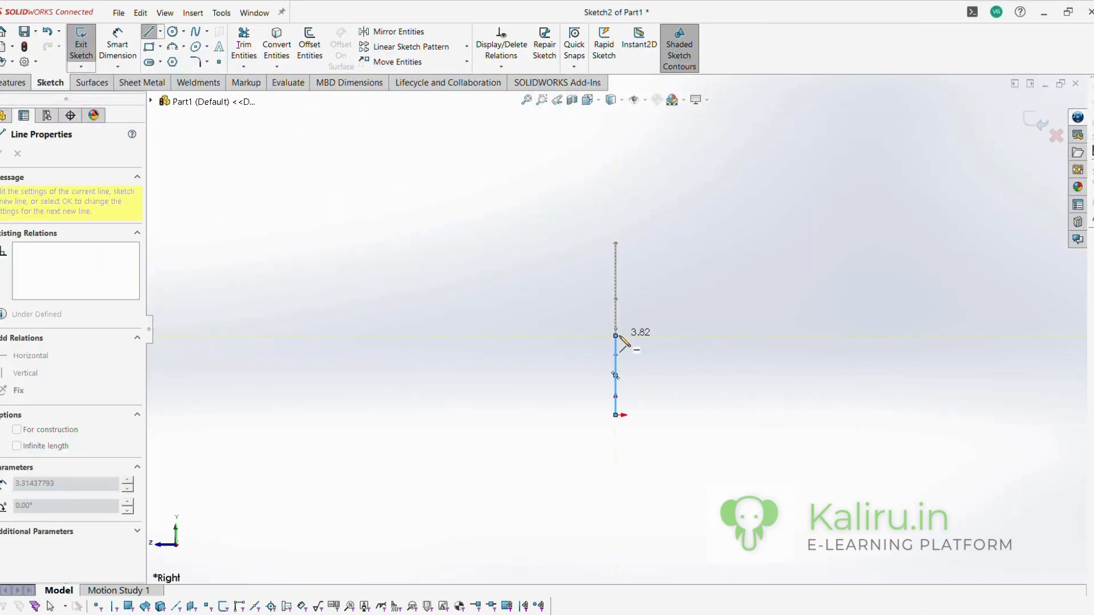
{"action": "left_click", "coordinate": [675, 244]}
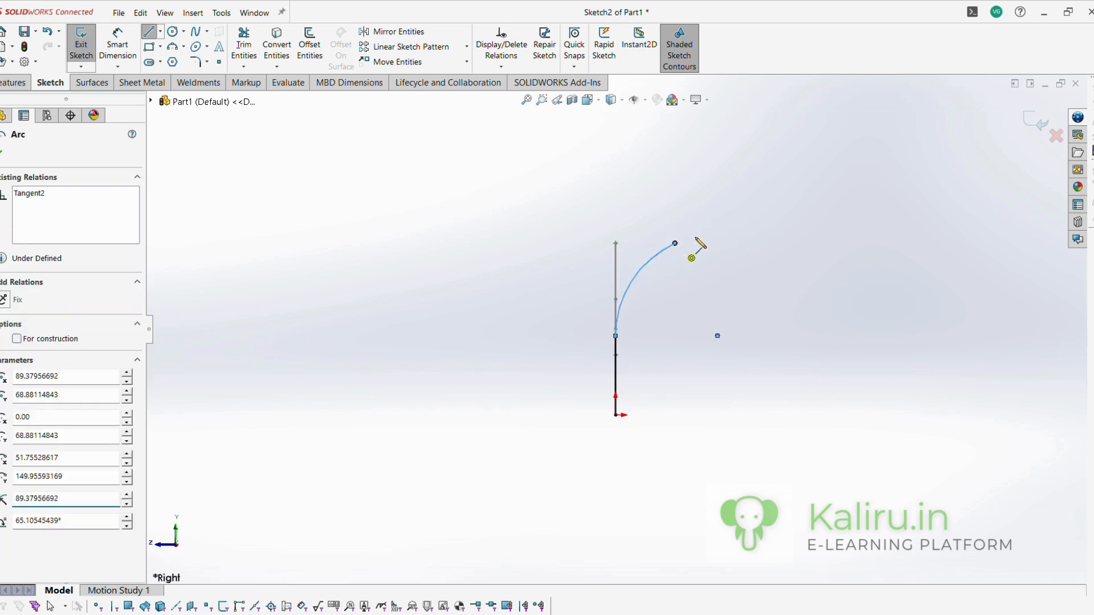
{"action": "key", "text": "Escape"}
Draw a horizontal construction line about 33 mm long from the arc's free end back toward the vertical line.
{"action": "left_click", "coordinate": [161, 31]}
{"action": "left_click", "coordinate": [171, 43]}
{"action": "left_click", "coordinate": [675, 244]}
{"action": "left_click", "coordinate": [637, 244]}
{"action": "key", "text": "Escape"}
Make the arc tangent to the horizontal construction line.
{"action": "left_click", "coordinate": [655, 244]}
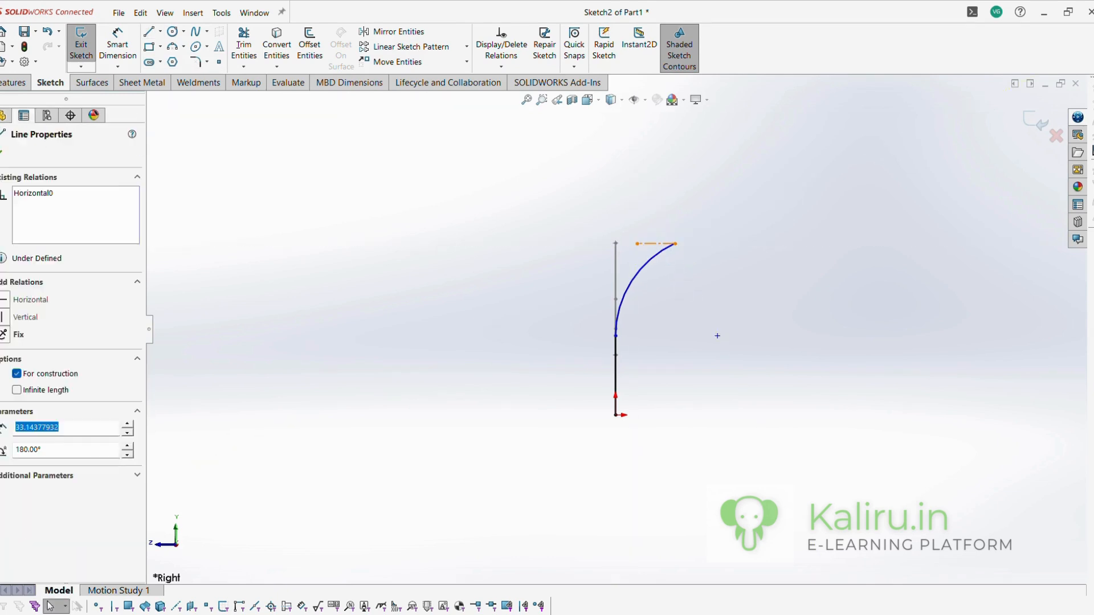
{"action": "left_click", "coordinate": [661, 253], "text": "ctrl"}
{"action": "left_click", "coordinate": [699, 217]}
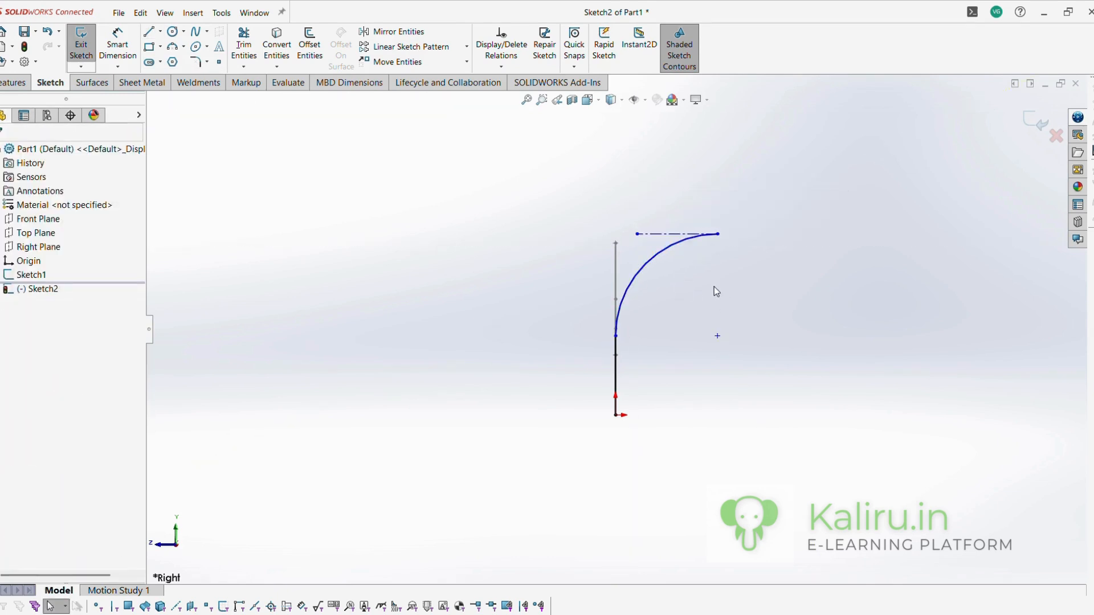
Add a Horizontal relation between the arc's free end and the upper endpoint of the front path sketch, keeping the view normal to the sketch.
{"action": "left_click", "coordinate": [718, 234]}
{"action": "middle_click_drag", "start_coordinate": [718, 238], "coordinate": [689, 310]}
{"action": "left_click", "coordinate": [628, 268], "text": "ctrl"}
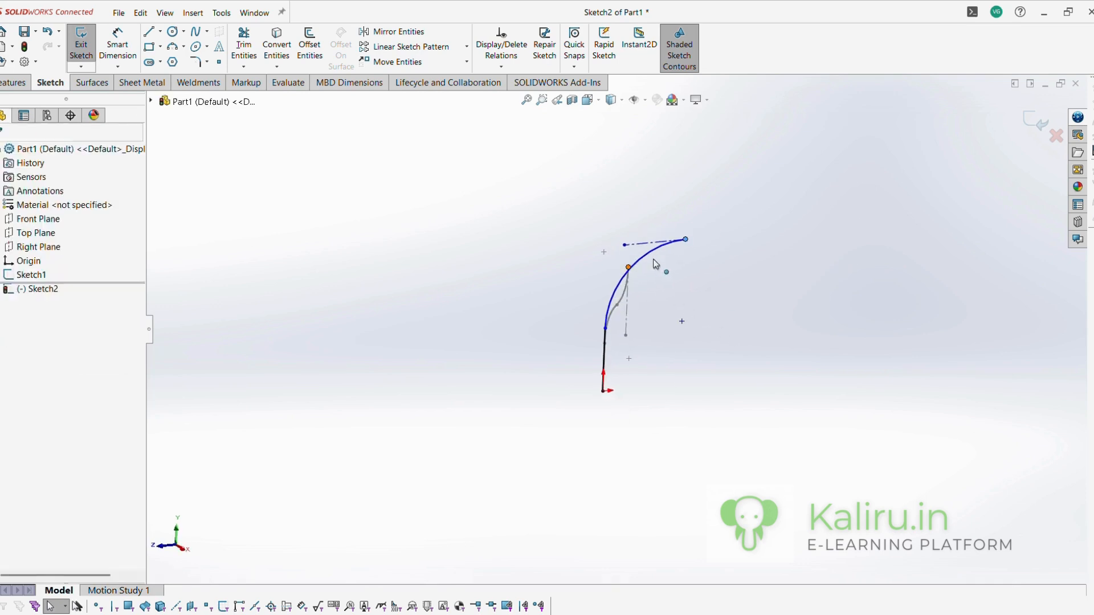
{"action": "left_click", "coordinate": [696, 221]}
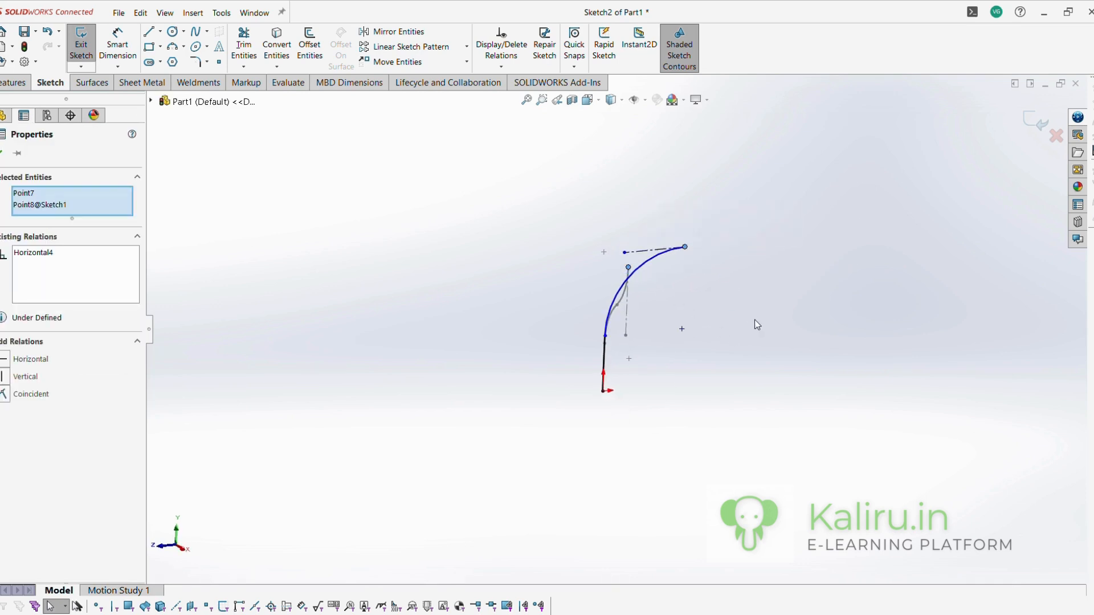
{"action": "key", "text": "space"}
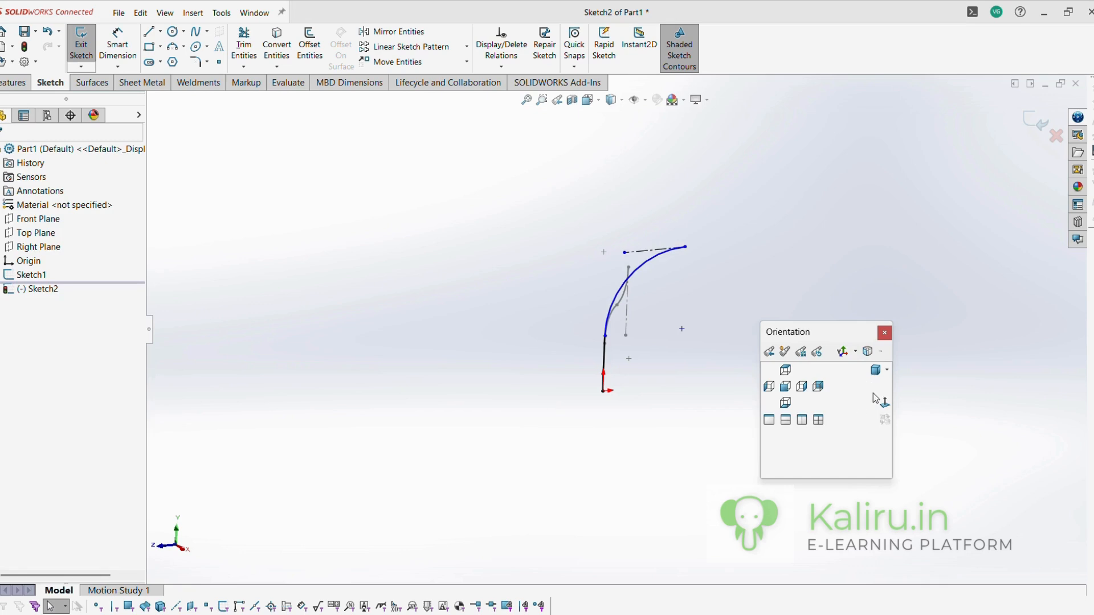
{"action": "left_click", "coordinate": [884, 402]}
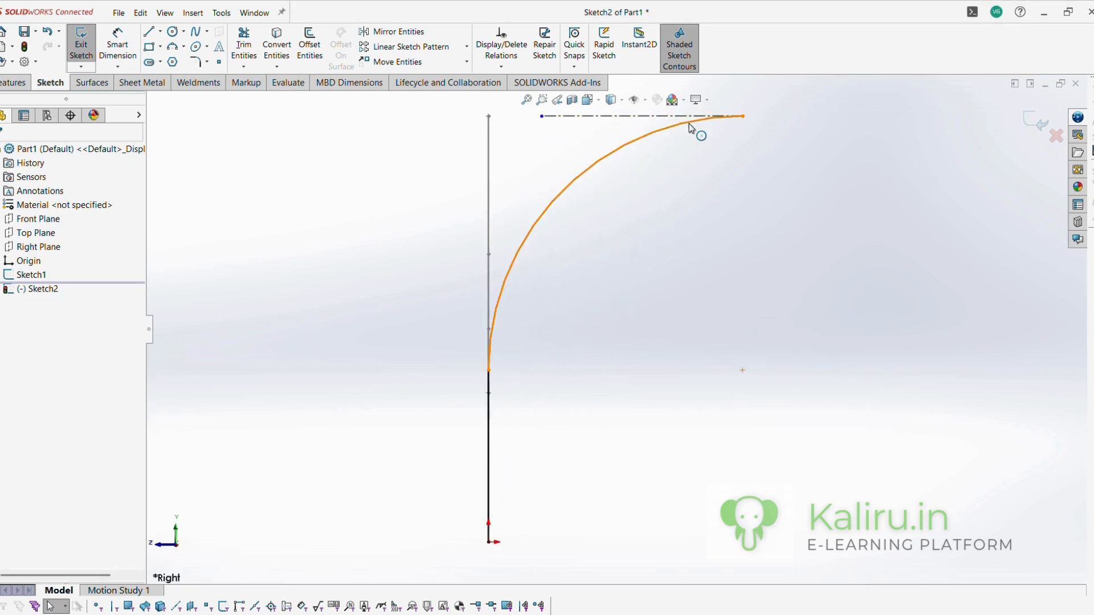
Dimension the side-profile arc's radius as 70 mm, following the reference drawing.
{"action": "left_click", "coordinate": [690, 126]}
{"action": "key", "text": "f"}
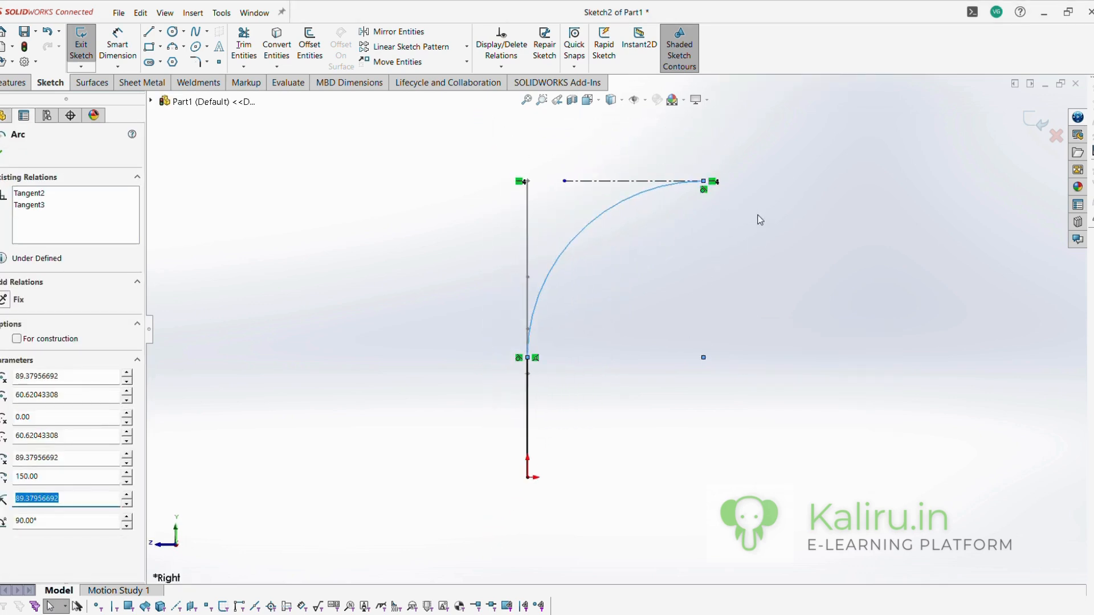
{"action": "left_click", "coordinate": [724, 296]}
{"action": "scroll", "coordinate": [705, 331], "scroll_direction": "up", "scroll_amount": 1}
{"action": "left_click", "coordinate": [129, 49]}
{"action": "left_click", "coordinate": [590, 246]}
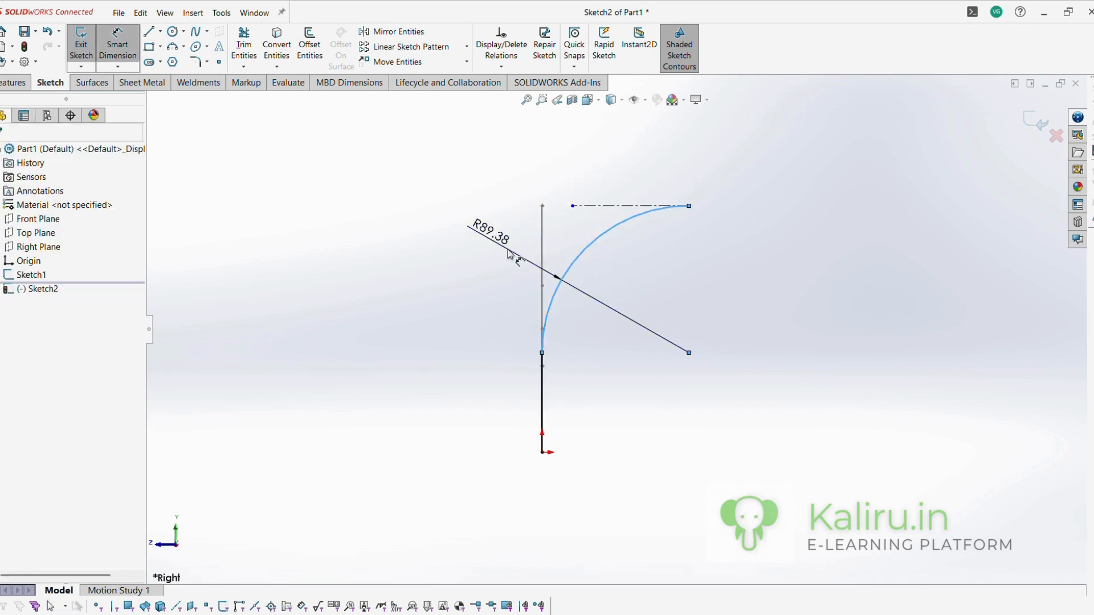
{"action": "left_click", "coordinate": [489, 244]}
{"action": "key", "text": "alt+Tab"}
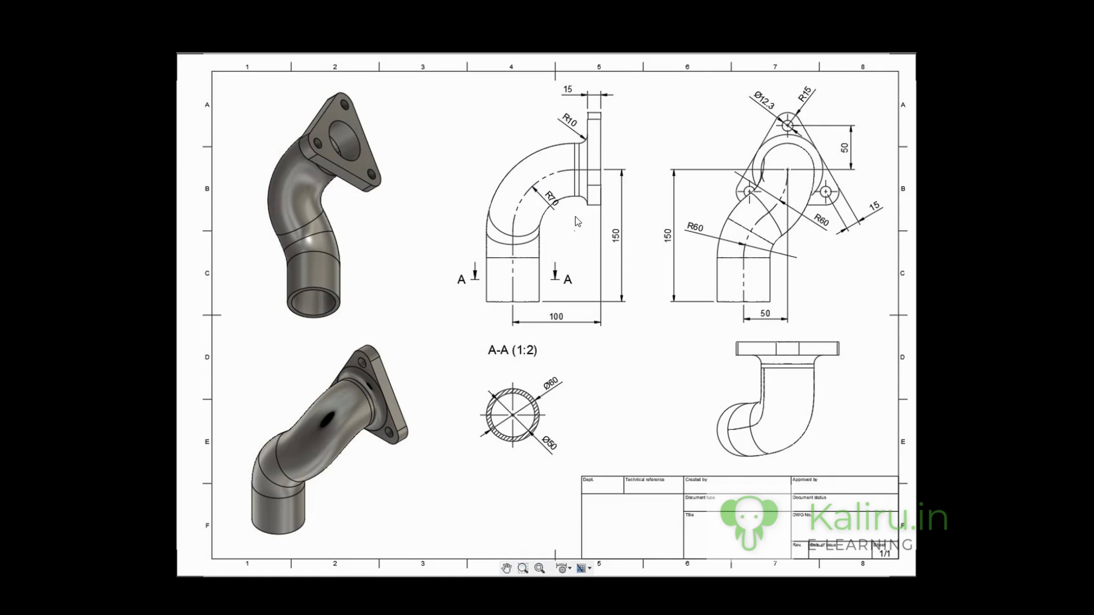
{"action": "key", "text": "alt+Tab"}
{"action": "type", "text": "70"}
{"action": "key", "text": "Return"}
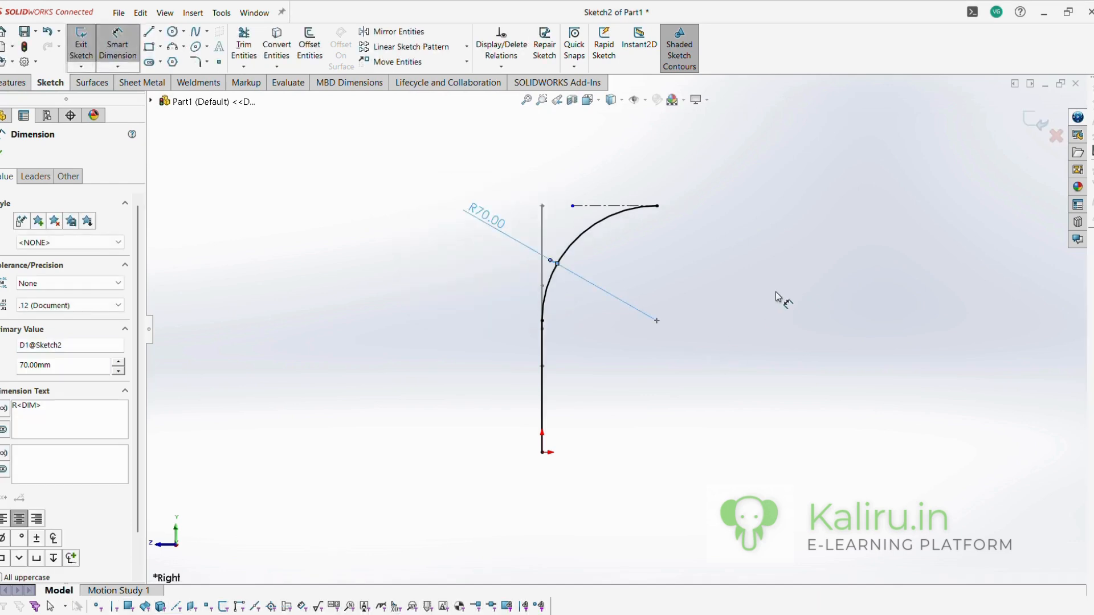
{"action": "left_click", "coordinate": [776, 293]}
Exit the sketch and create a sketch-on-sketch Projected Curve from the front and side path sketches.
{"action": "mouse_move", "coordinate": [758, 277]}
{"action": "middle_mouse_down"}
{"action": "mouse_move", "coordinate": [796, 300]}
{"action": "mouse_move", "coordinate": [793, 333]}
{"action": "middle_mouse_up"}
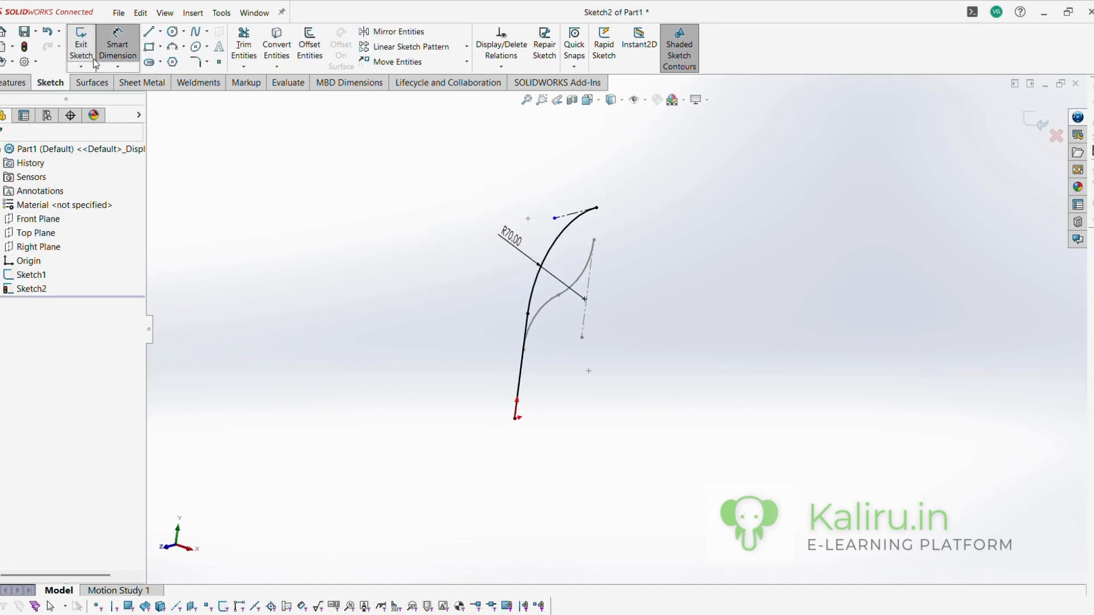
{"action": "scroll", "coordinate": [660, 221], "scroll_direction": "down", "scroll_amount": 2}
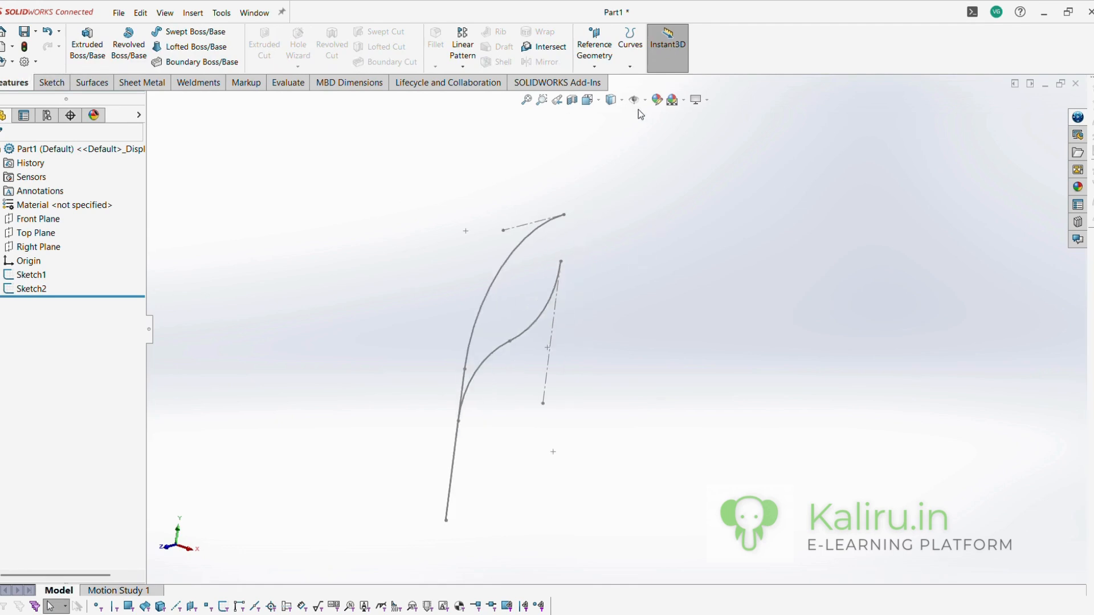
{"action": "left_click", "coordinate": [631, 63]}
{"action": "left_click", "coordinate": [649, 83]}
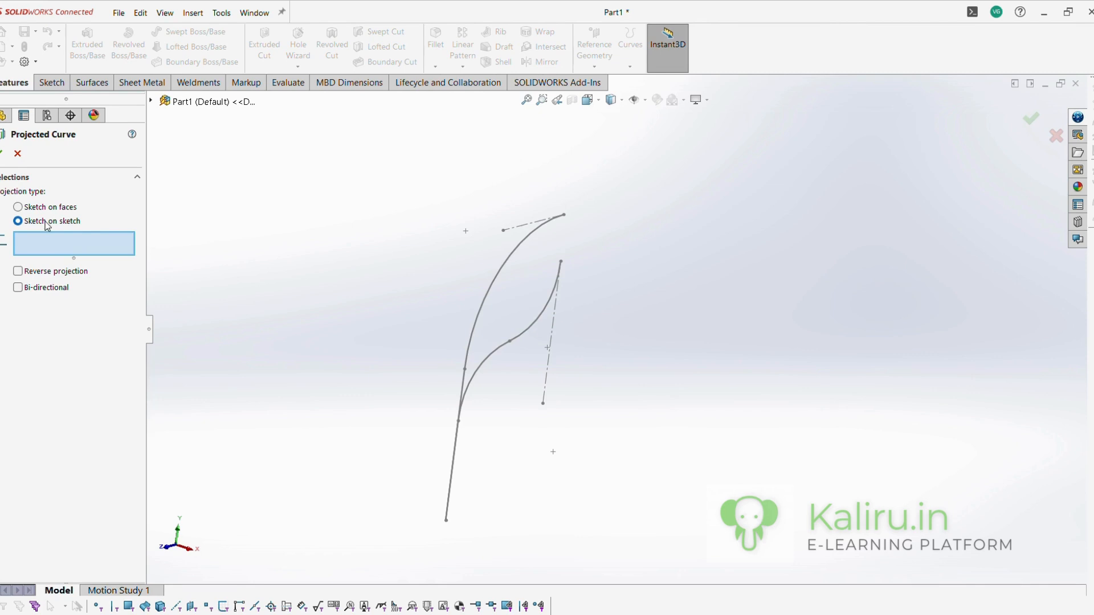
{"action": "left_click", "coordinate": [484, 361]}
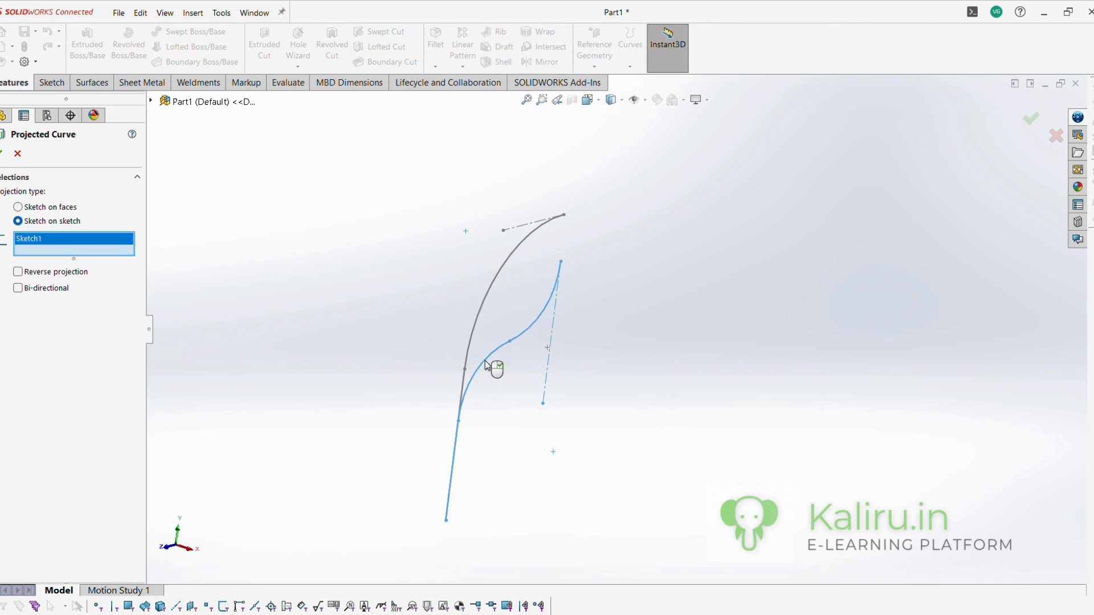
{"action": "left_click", "coordinate": [484, 326]}
{"action": "mouse_move", "coordinate": [501, 343]}
{"action": "middle_mouse_down"}
{"action": "mouse_move", "coordinate": [711, 442]}
{"action": "mouse_move", "coordinate": [516, 415]}
{"action": "mouse_move", "coordinate": [489, 394]}
{"action": "mouse_move", "coordinate": [501, 416]}
{"action": "middle_mouse_up"}
{"action": "left_click", "coordinate": [2, 153]}
{"action": "left_click", "coordinate": [289, 381]}
{"action": "scroll", "coordinate": [535, 468], "scroll_direction": "up", "scroll_amount": 1}
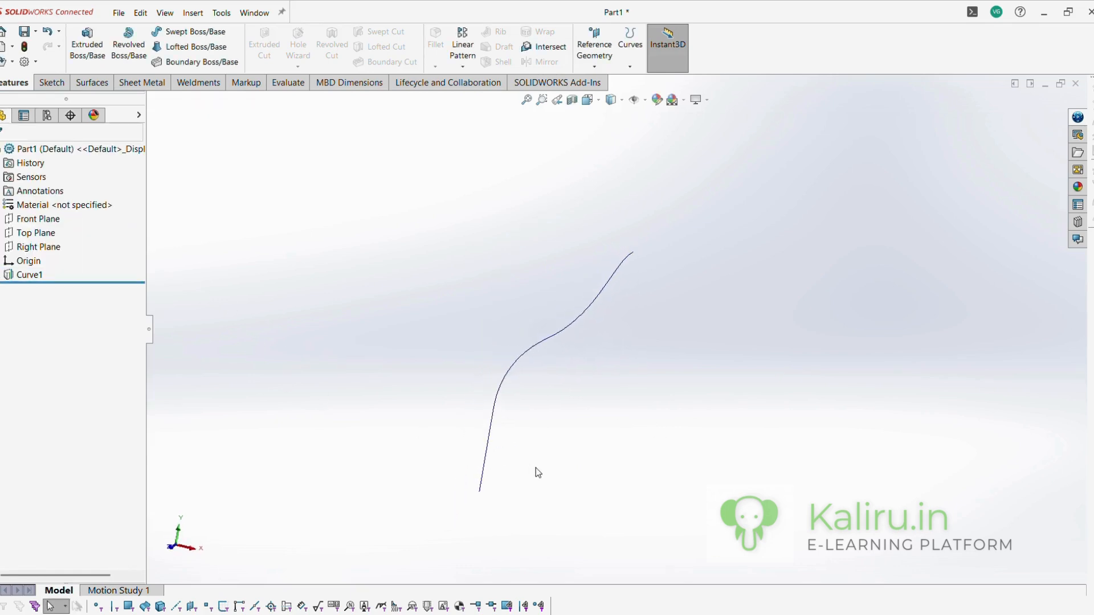
Start a Swept Boss along the projected curve using a circular profile of 60 mm diameter, taken from the reference drawing.
{"action": "left_click", "coordinate": [196, 32]}
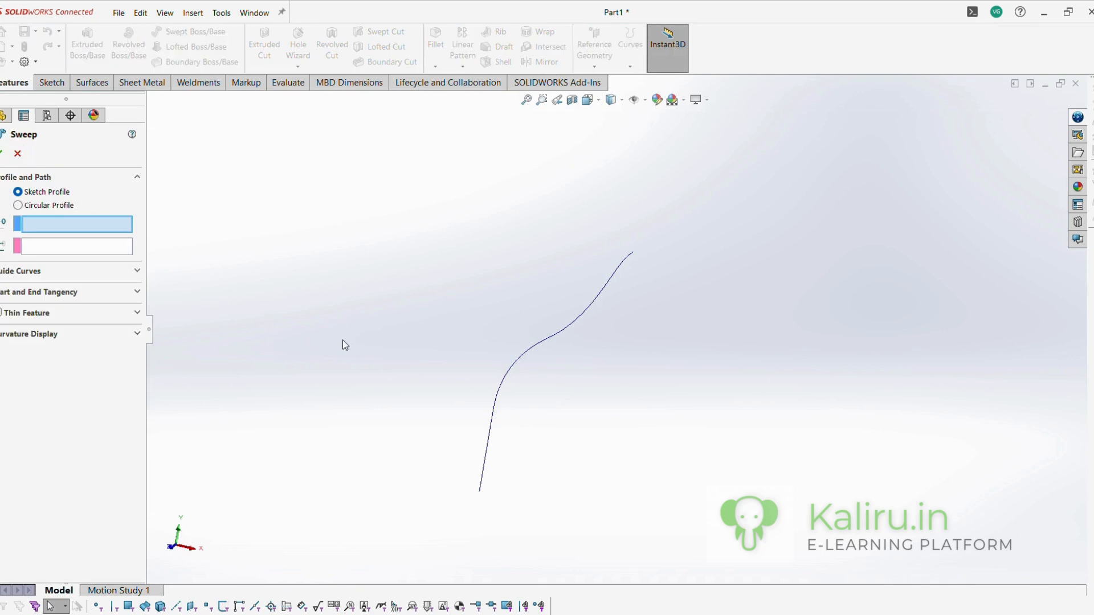
{"action": "left_click", "coordinate": [51, 205]}
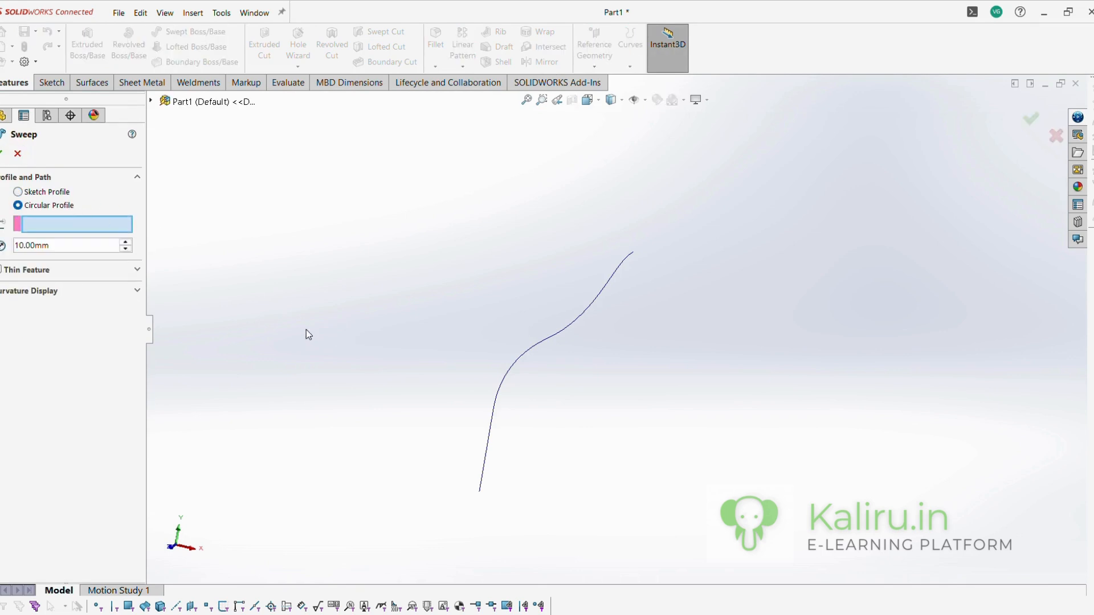
{"action": "left_click", "coordinate": [495, 402]}
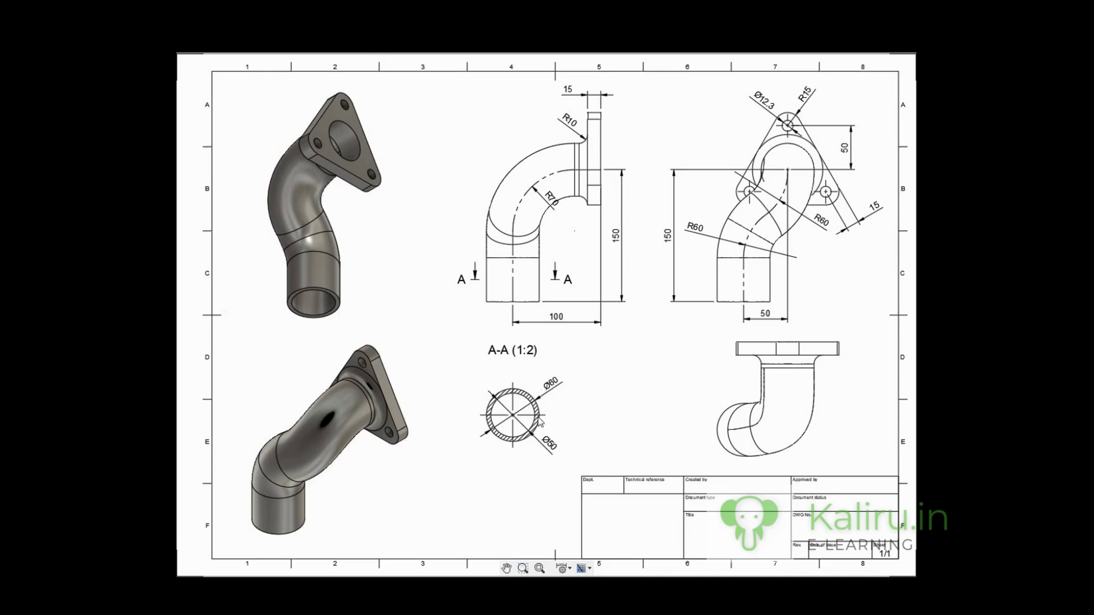
{"action": "key", "text": "alt+Tab"}
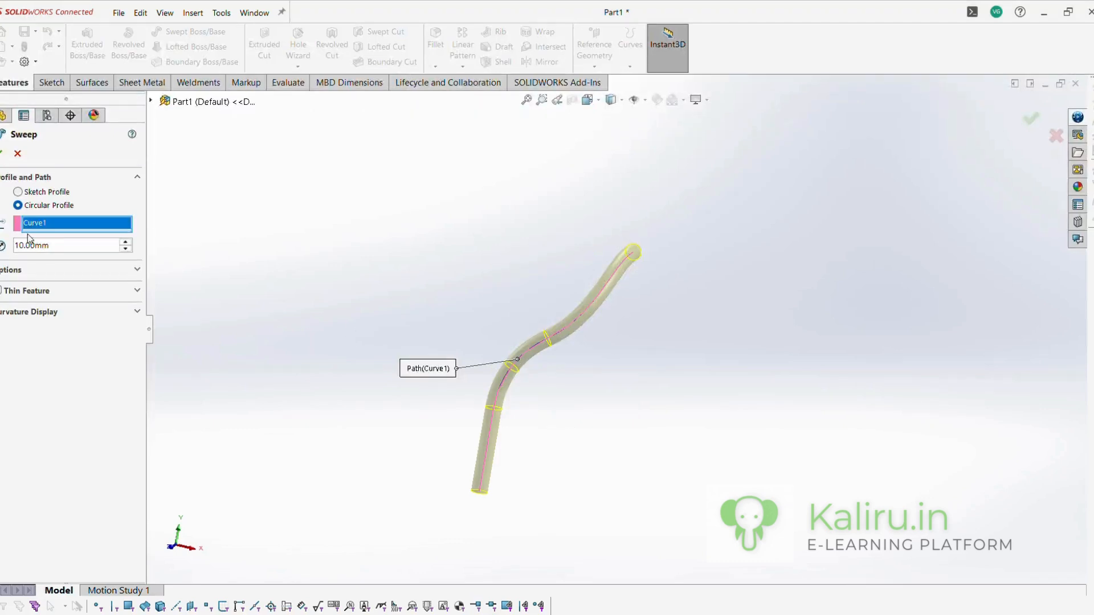
{"action": "double_click", "coordinate": [47, 245]}
{"action": "type", "text": "60"}
{"action": "key", "text": "Return"}
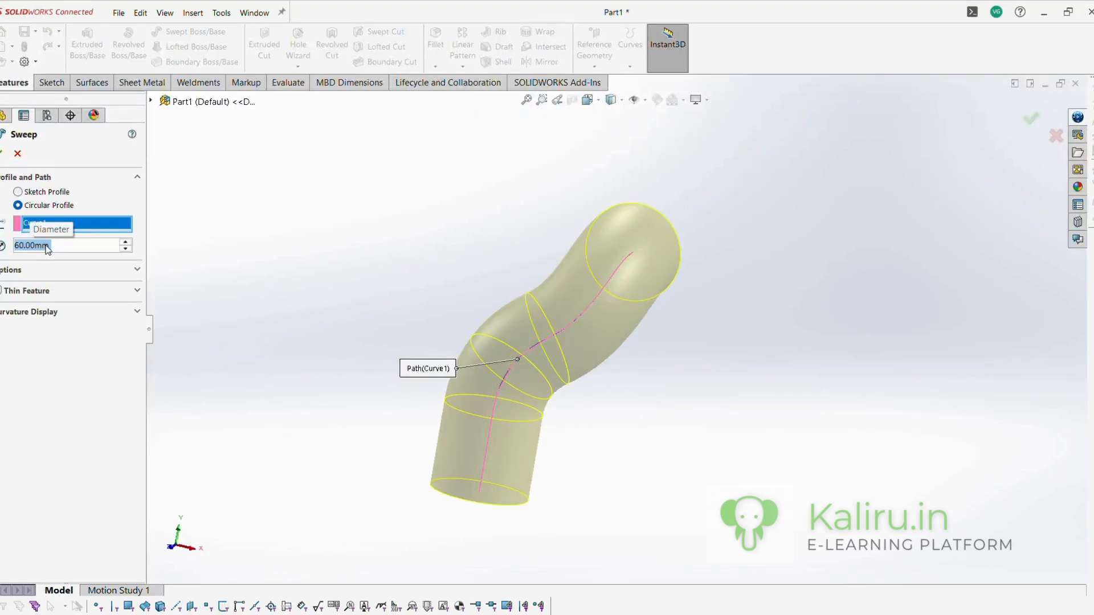
Make the sweep a one-direction thin feature with a 5 mm wall directed inward and finish the pipe.
{"action": "left_click", "coordinate": [2, 291]}
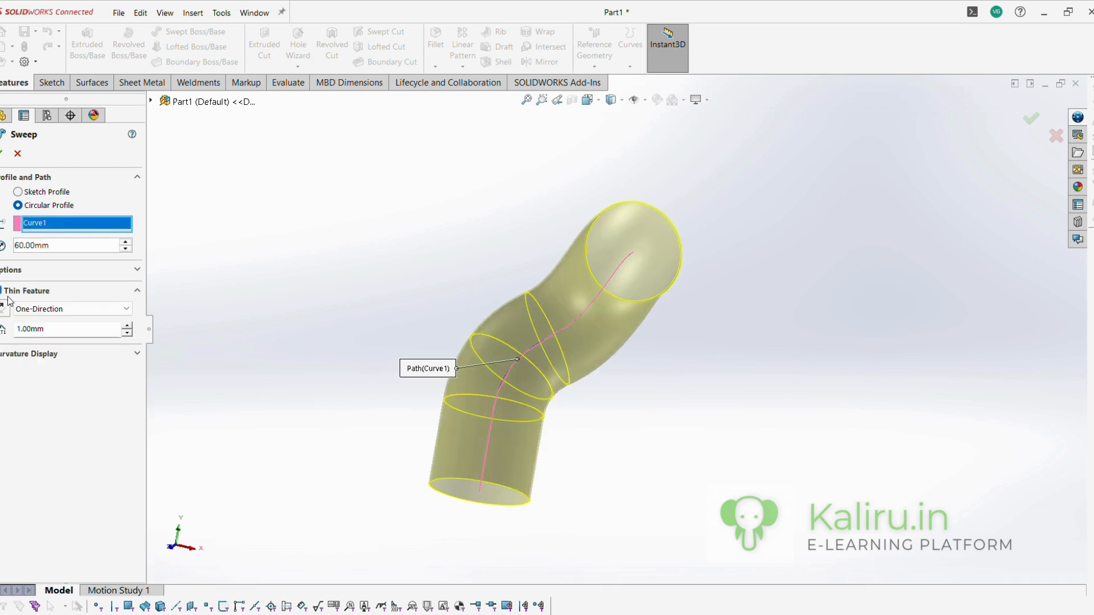
{"action": "middle_click_drag", "start_coordinate": [508, 525], "coordinate": [459, 374]}
{"action": "scroll", "coordinate": [475, 410], "scroll_direction": "down", "scroll_amount": 3}
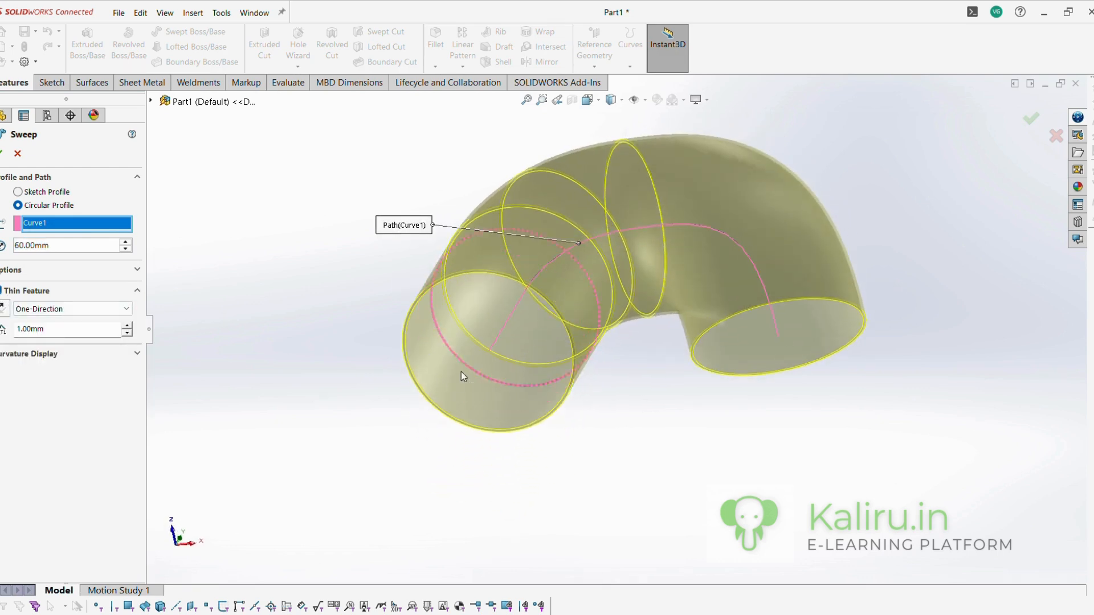
{"action": "left_click", "coordinate": [1, 312]}
{"action": "left_click", "coordinate": [2, 314]}
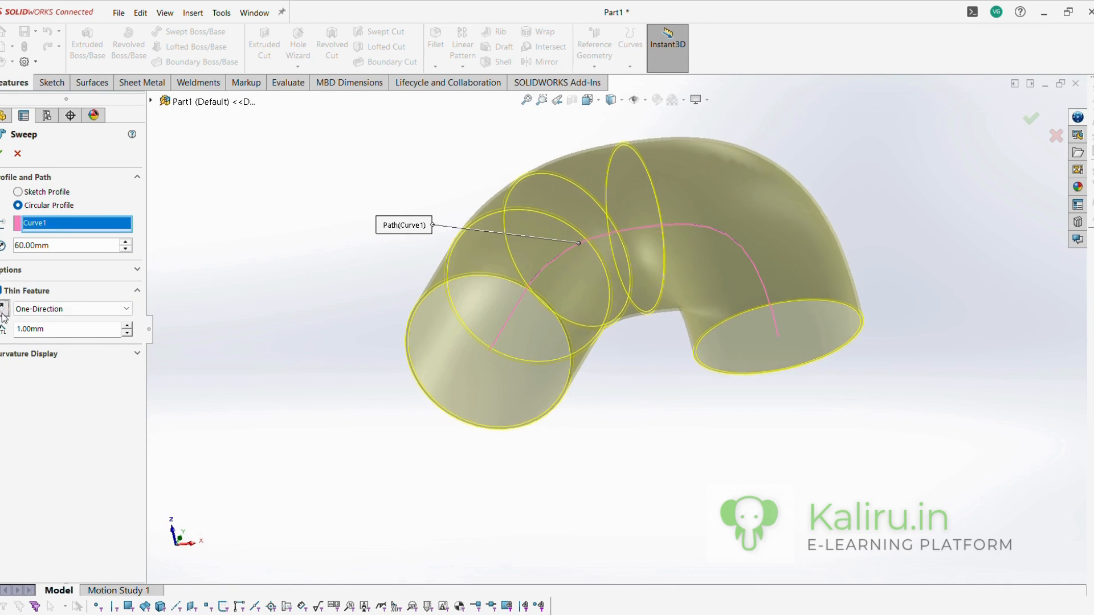
{"action": "double_click", "coordinate": [71, 328]}
{"action": "type", "text": "5"}
{"action": "key", "text": "Return"}
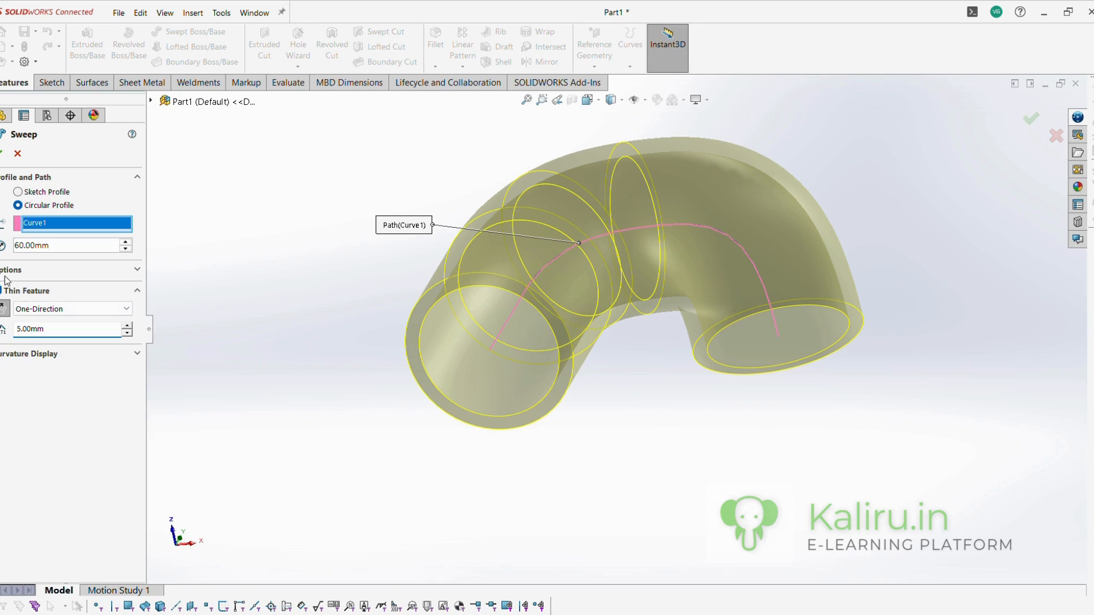
{"action": "key", "text": "Return"}
Measure the diameters of the inner and outer circular edges at the pipe's straight end.
{"action": "left_click", "coordinate": [450, 399]}
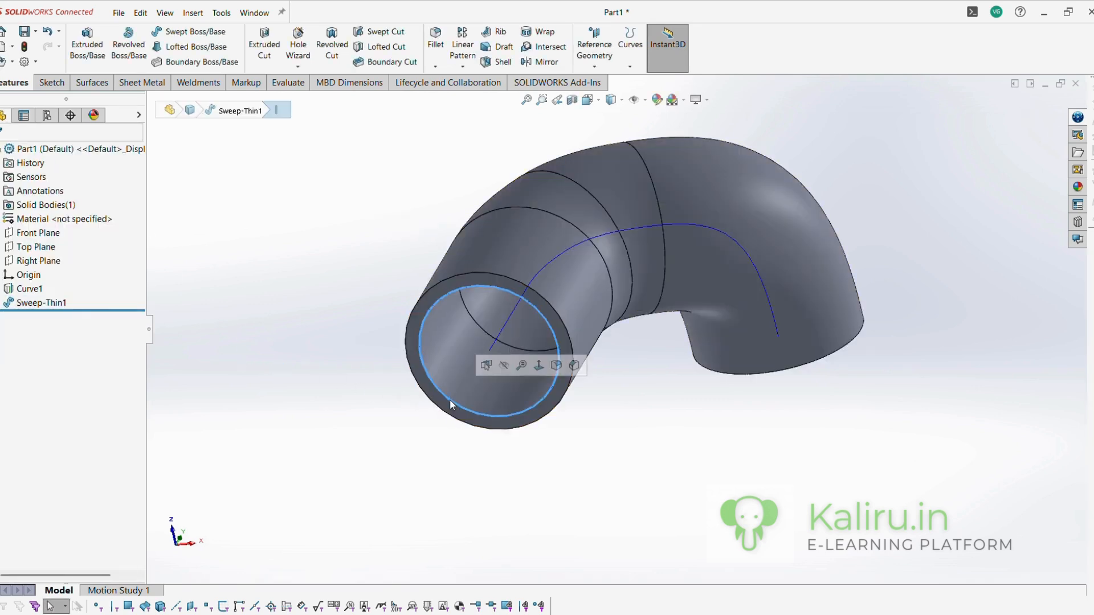
{"action": "key", "text": "m"}
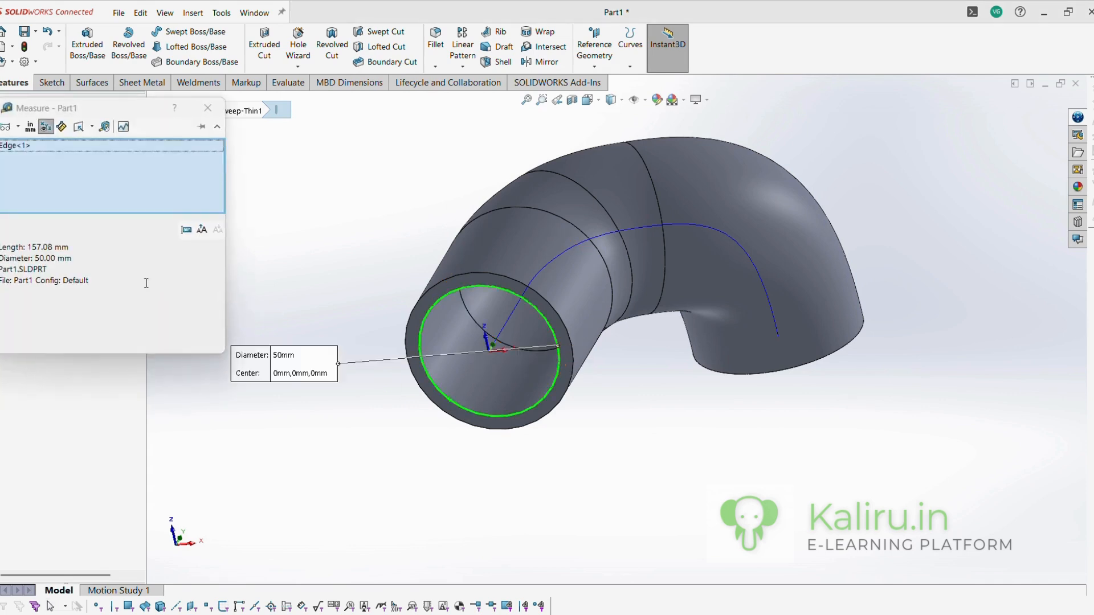
{"action": "left_click", "coordinate": [347, 487]}
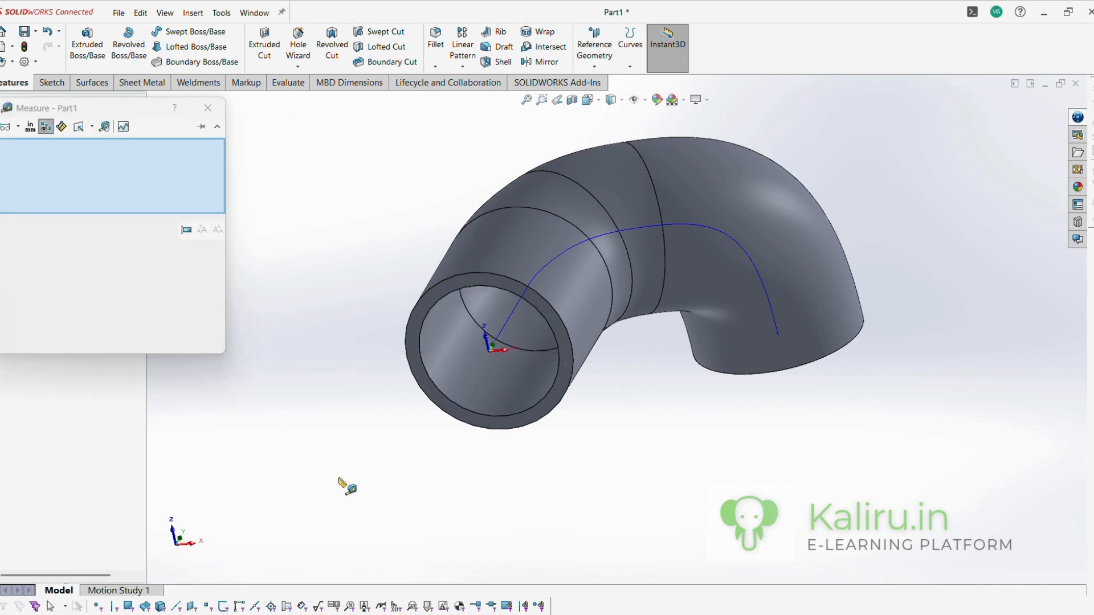
{"action": "left_click", "coordinate": [460, 425]}
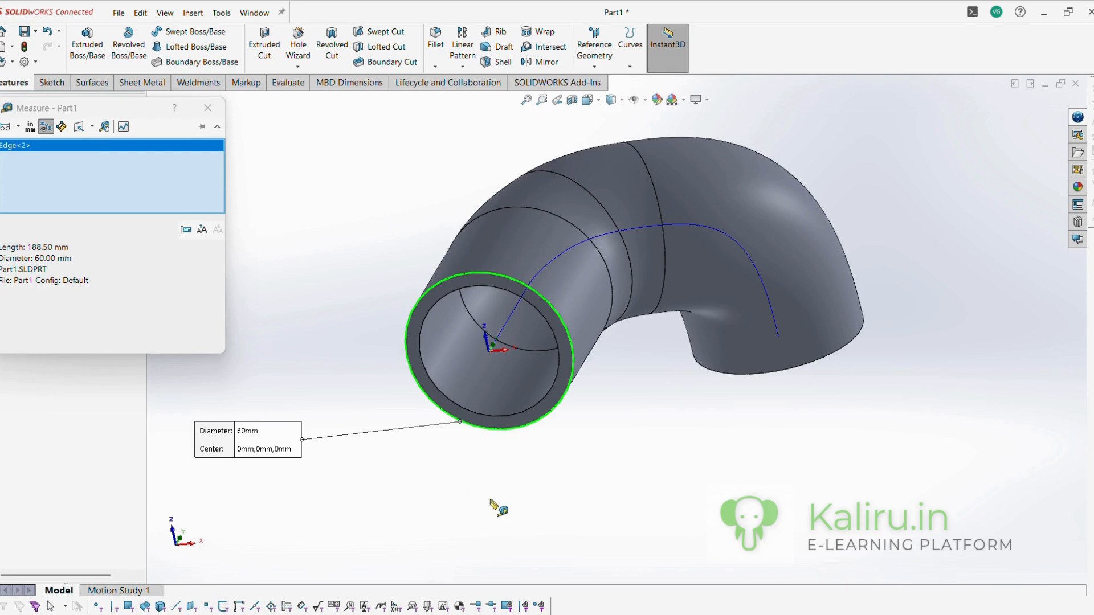
{"action": "left_click", "coordinate": [544, 515]}
{"action": "key", "text": "Escape"}
Hide the projected curve running through the pipe.
{"action": "scroll", "coordinate": [690, 478], "scroll_direction": "up", "scroll_amount": 2}
{"action": "middle_click_drag", "start_coordinate": [690, 477], "coordinate": [713, 258]}
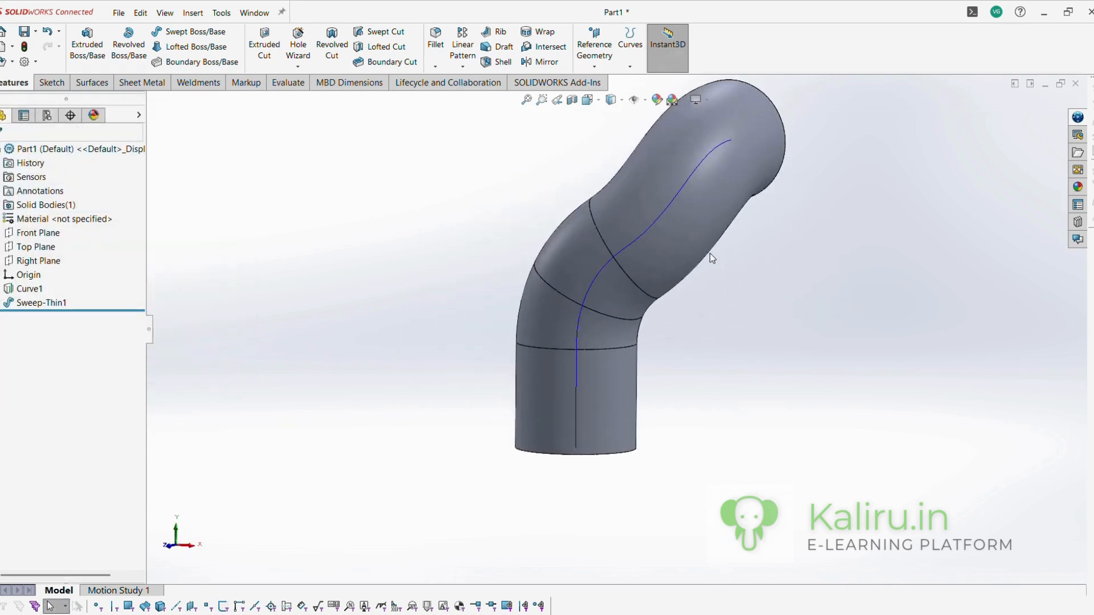
{"action": "left_click", "coordinate": [673, 203]}
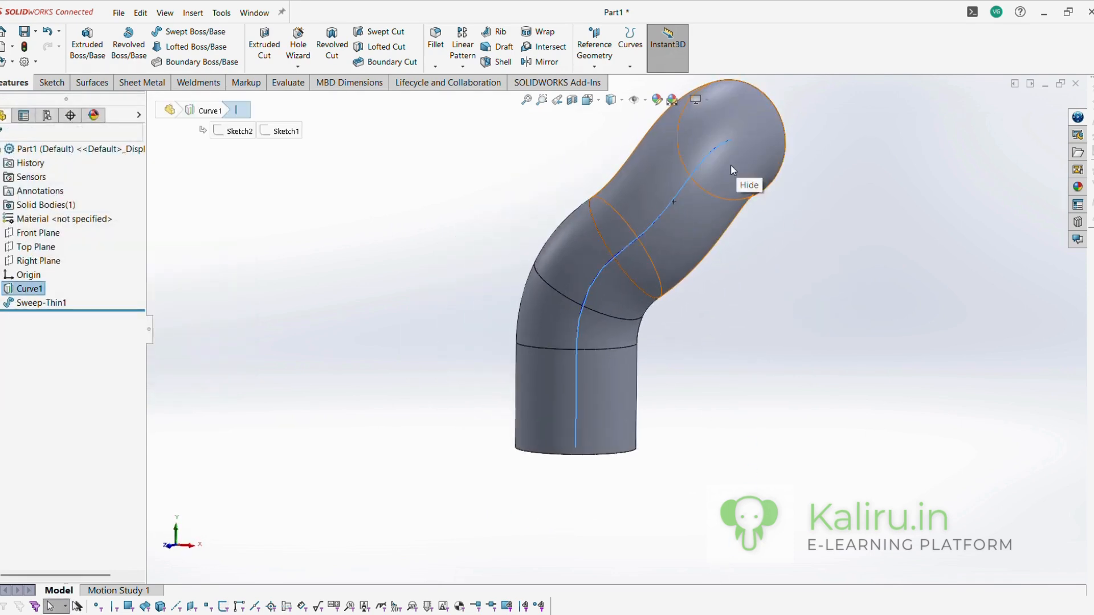
{"action": "left_click", "coordinate": [847, 334]}
Start a new sketch on the annular end face at the pipe's curved end.
{"action": "middle_click_drag", "start_coordinate": [839, 285], "coordinate": [696, 293]}
{"action": "scroll", "coordinate": [696, 292], "scroll_direction": "up", "scroll_amount": 3}
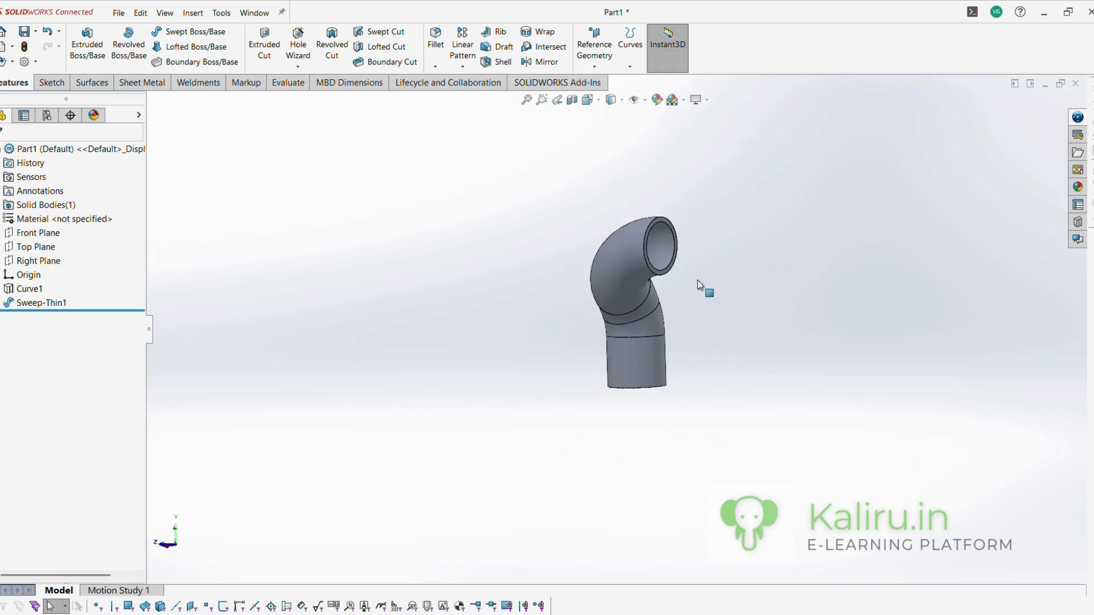
{"action": "scroll", "coordinate": [696, 290], "scroll_direction": "down", "scroll_amount": 6}
{"action": "left_click", "coordinate": [559, 188]}
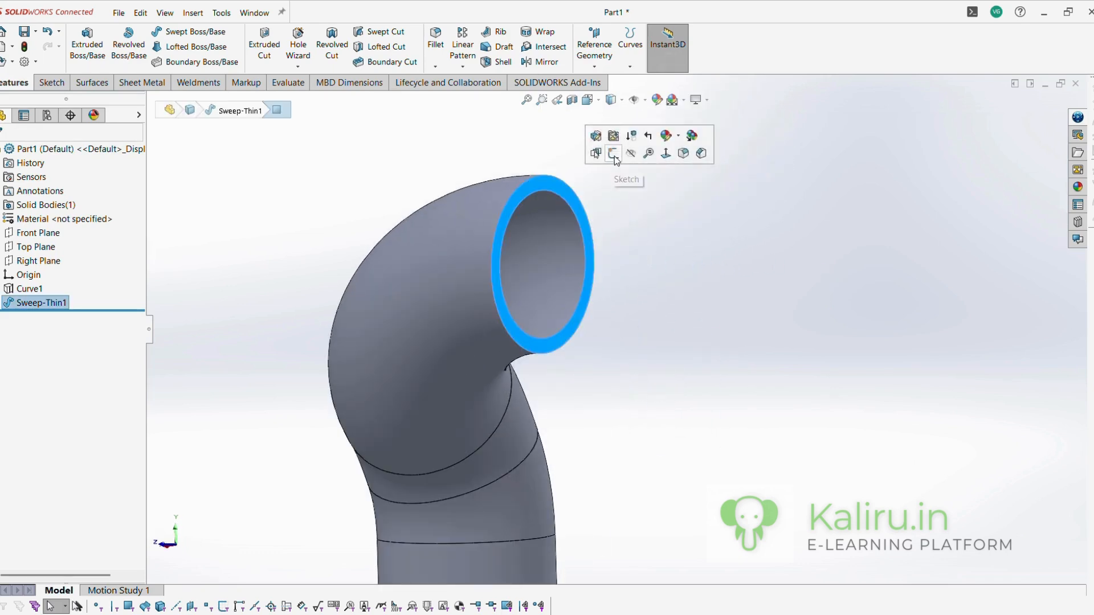
{"action": "left_click", "coordinate": [614, 158]}
{"action": "left_click", "coordinate": [759, 315]}
{"action": "scroll", "coordinate": [751, 315], "scroll_direction": "up", "scroll_amount": 3}
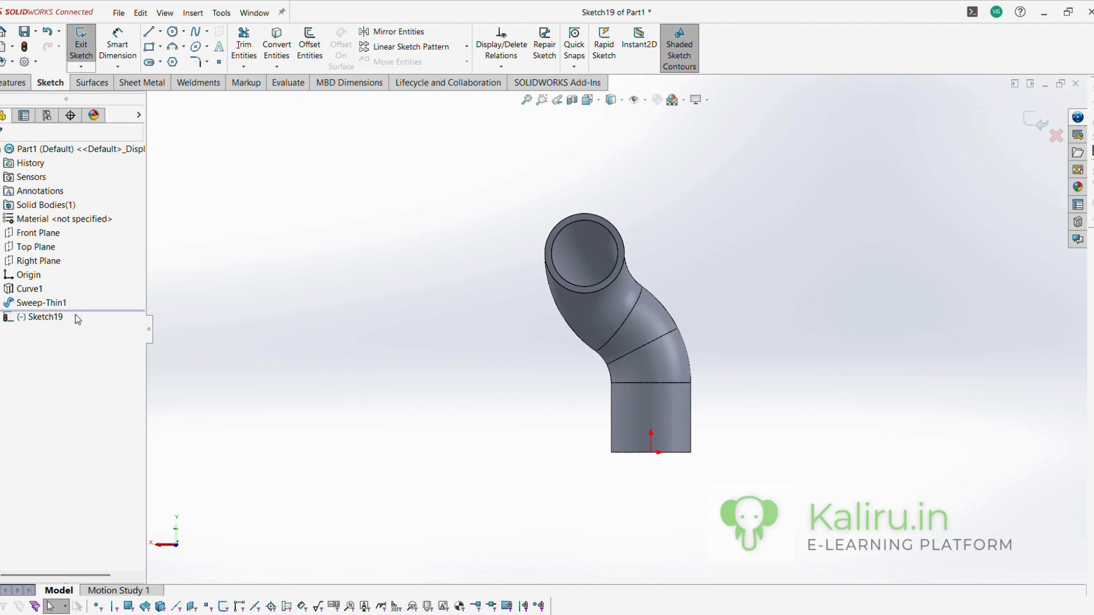
Show the front path sketch, Sketch1, nested under the projected curve.
{"action": "left_click", "coordinate": [1, 289]}
{"action": "left_click", "coordinate": [38, 317]}
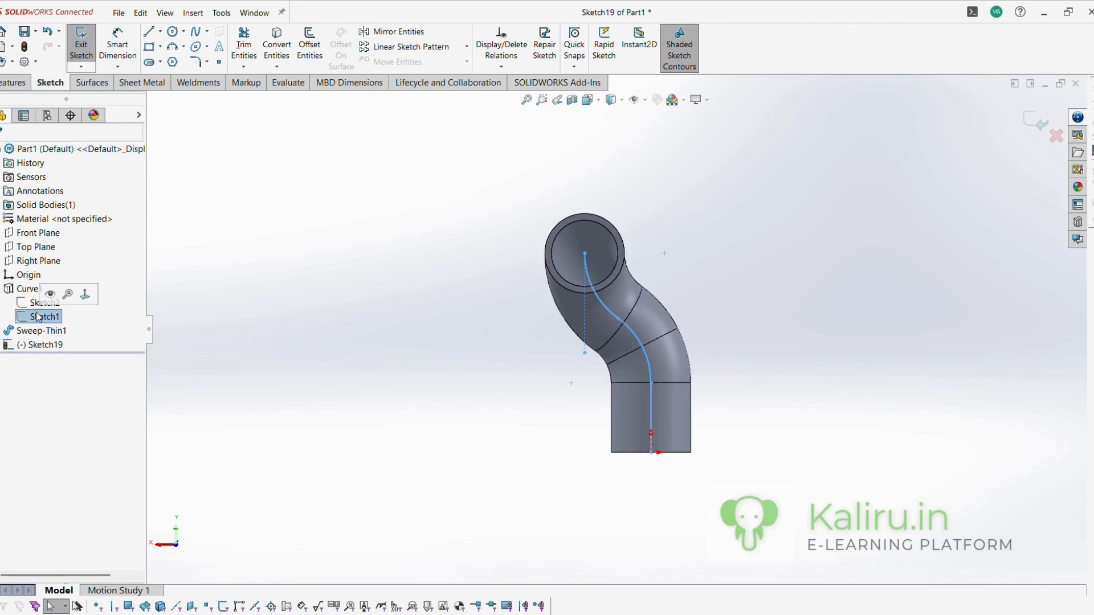
{"action": "left_click", "coordinate": [51, 295]}
Draw a three-sided polygon centred on the path's end, with an inscribed circle about 63 mm in diameter.
{"action": "scroll", "coordinate": [607, 215], "scroll_direction": "down", "scroll_amount": 5}
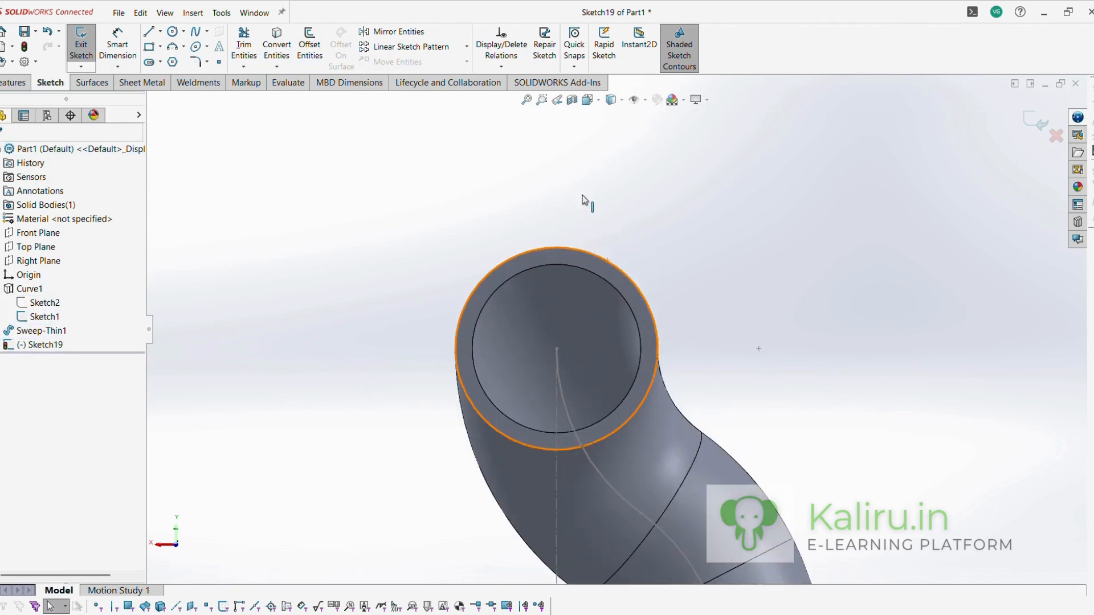
{"action": "left_click", "coordinate": [172, 62]}
{"action": "left_click", "coordinate": [105, 231]}
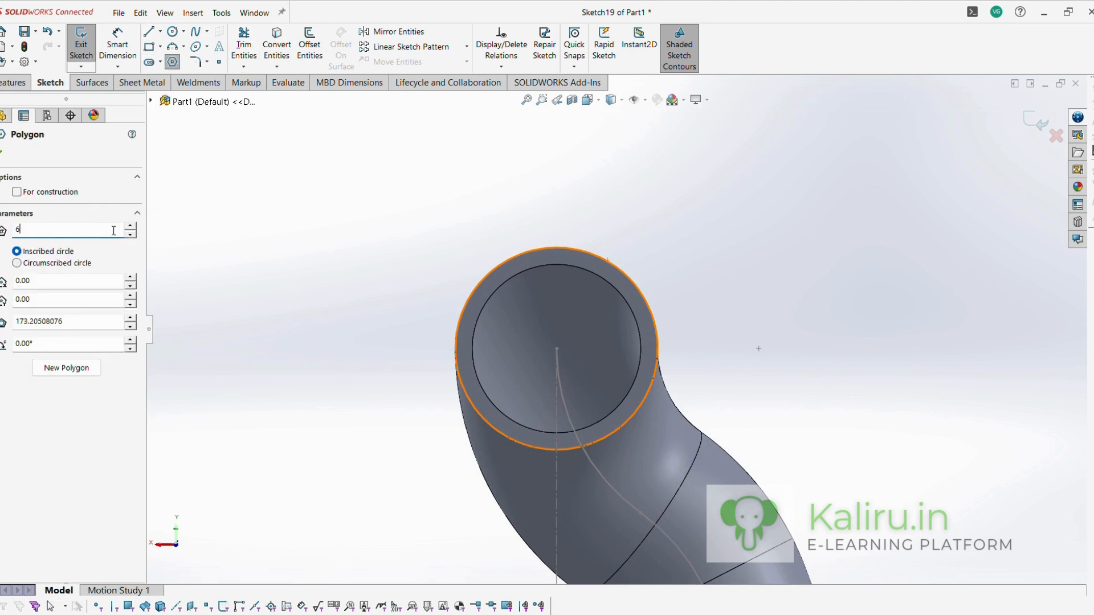
{"action": "double_click", "coordinate": [130, 236]}
{"action": "left_click", "coordinate": [557, 349]}
{"action": "left_click", "coordinate": [752, 430]}
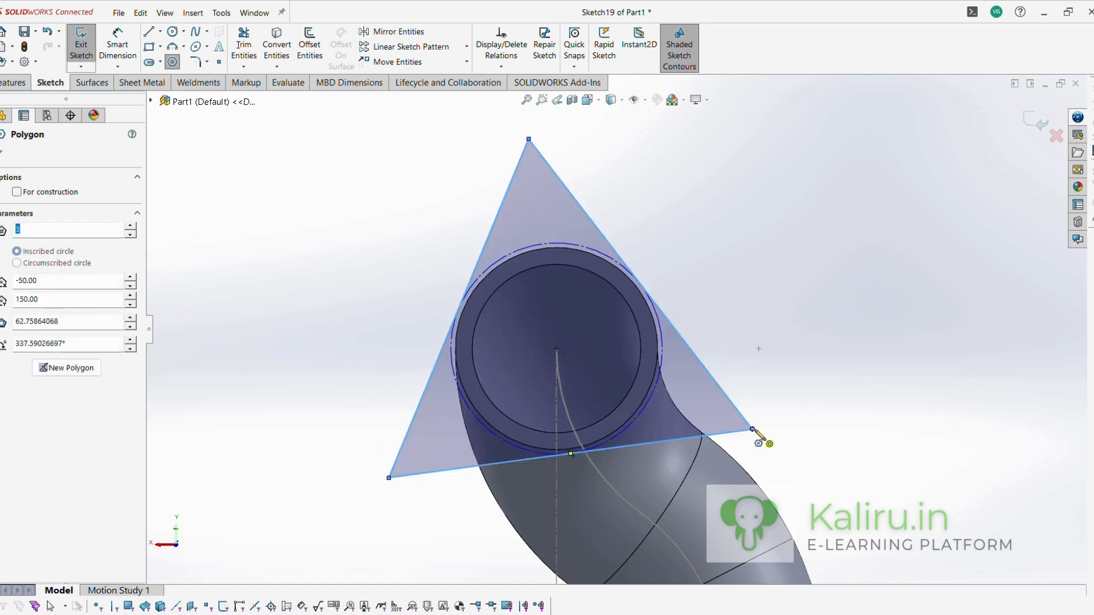
Finish the three-sided polygon and make its lower edge horizontal.
{"action": "key", "text": "Escape"}
{"action": "left_click", "coordinate": [775, 268]}
{"action": "scroll", "coordinate": [735, 327], "scroll_direction": "up", "scroll_amount": 3}
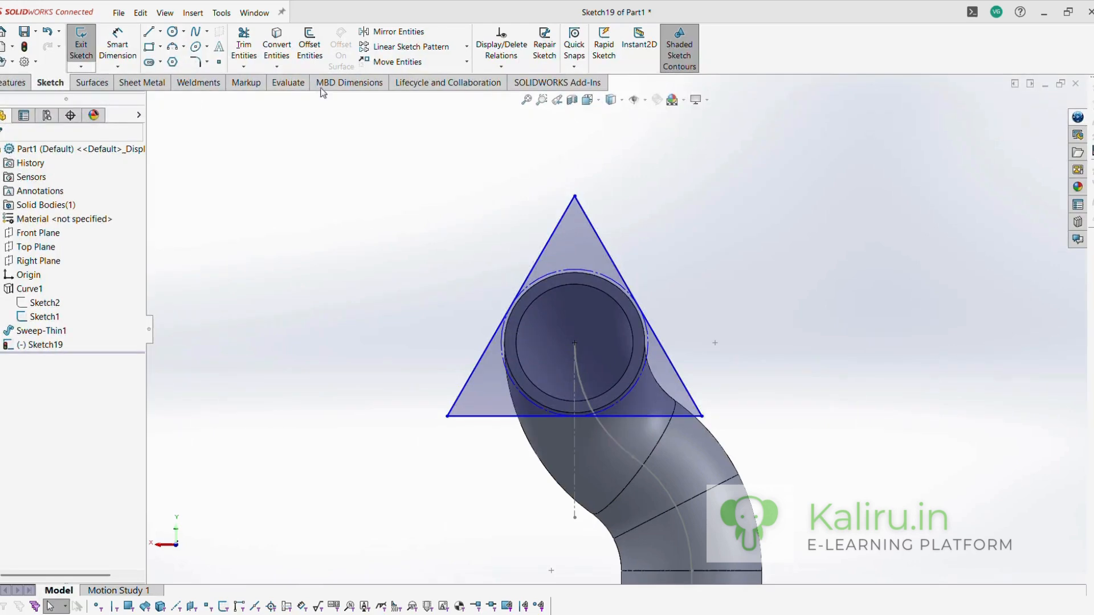
Dimension the triangle's centre to its upper vertex as 50 mm and convert the three sides to construction geometry.
{"action": "left_click", "coordinate": [117, 46]}
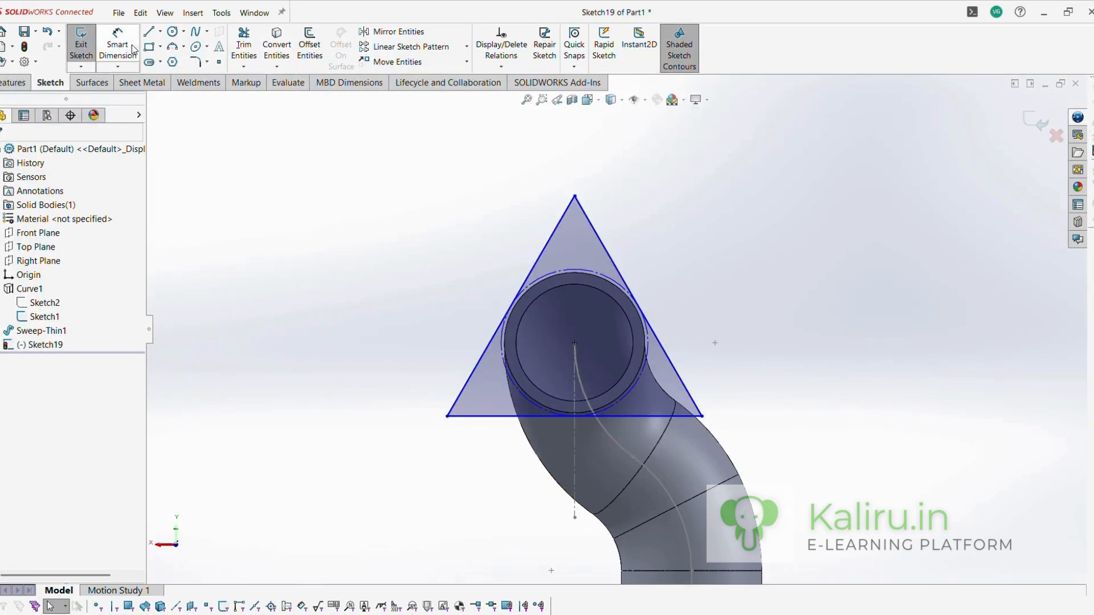
{"action": "left_click", "coordinate": [575, 343]}
{"action": "left_click", "coordinate": [575, 197]}
{"action": "left_click", "coordinate": [700, 271]}
{"action": "type", "text": "50"}
{"action": "key", "text": "Return"}
{"action": "key", "text": "Escape"}
{"action": "key", "text": "Escape"}
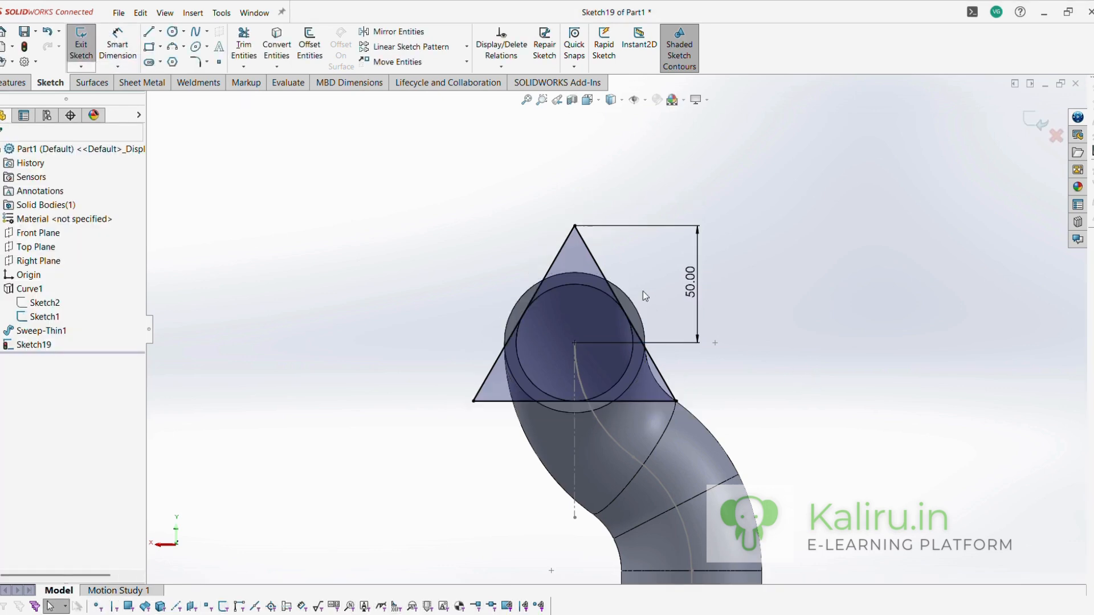
{"action": "right_click", "coordinate": [590, 267]}
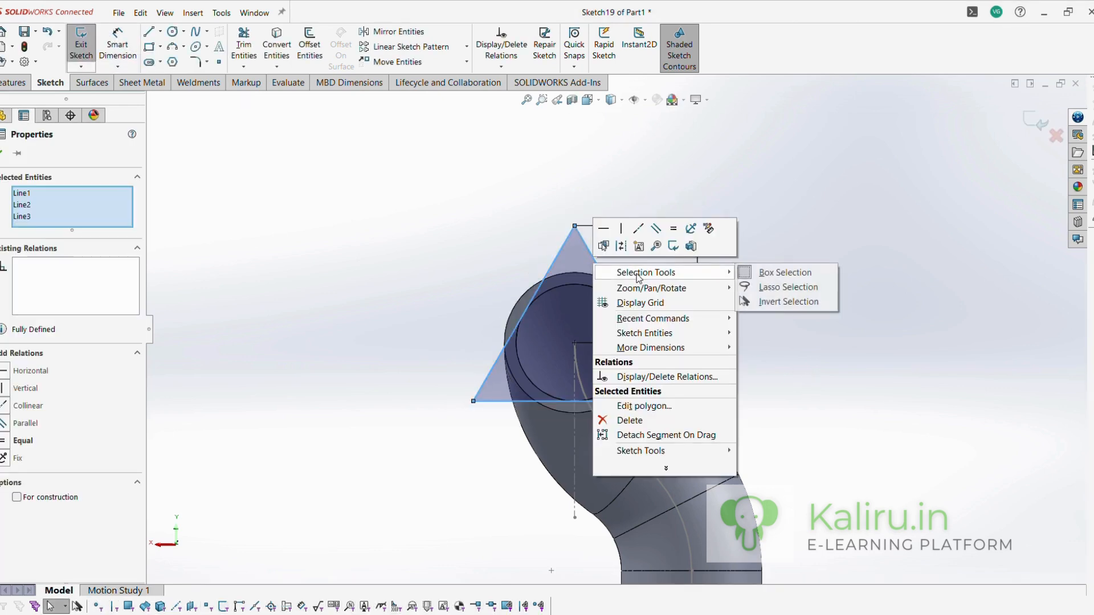
{"action": "left_click", "coordinate": [621, 246]}
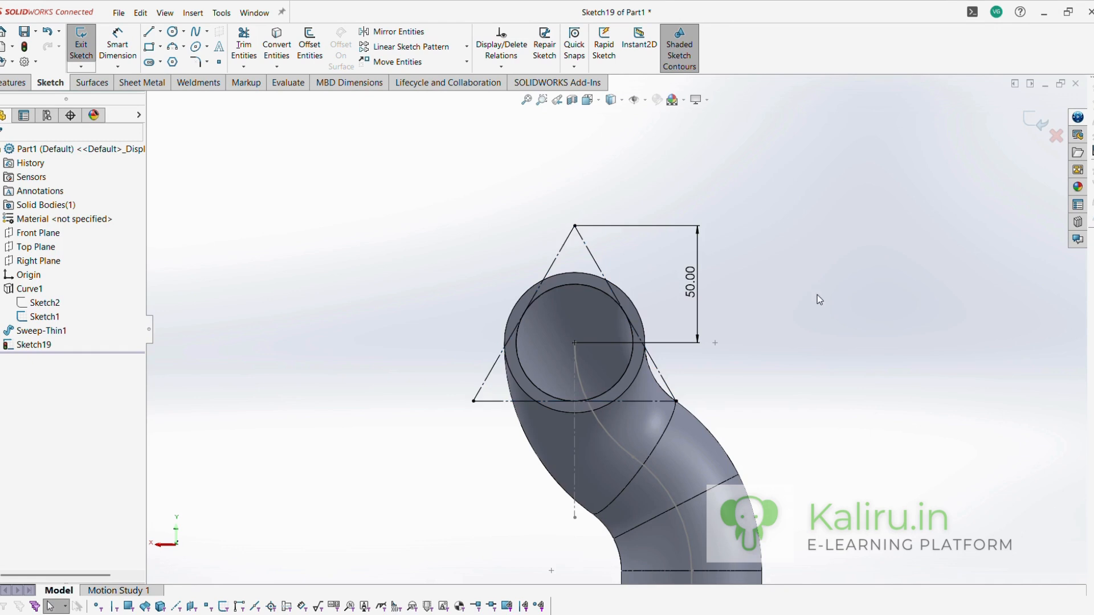
Draw a circle about 36 mm in diameter centred on the triangle's upper vertex.
{"action": "left_click", "coordinate": [173, 32]}
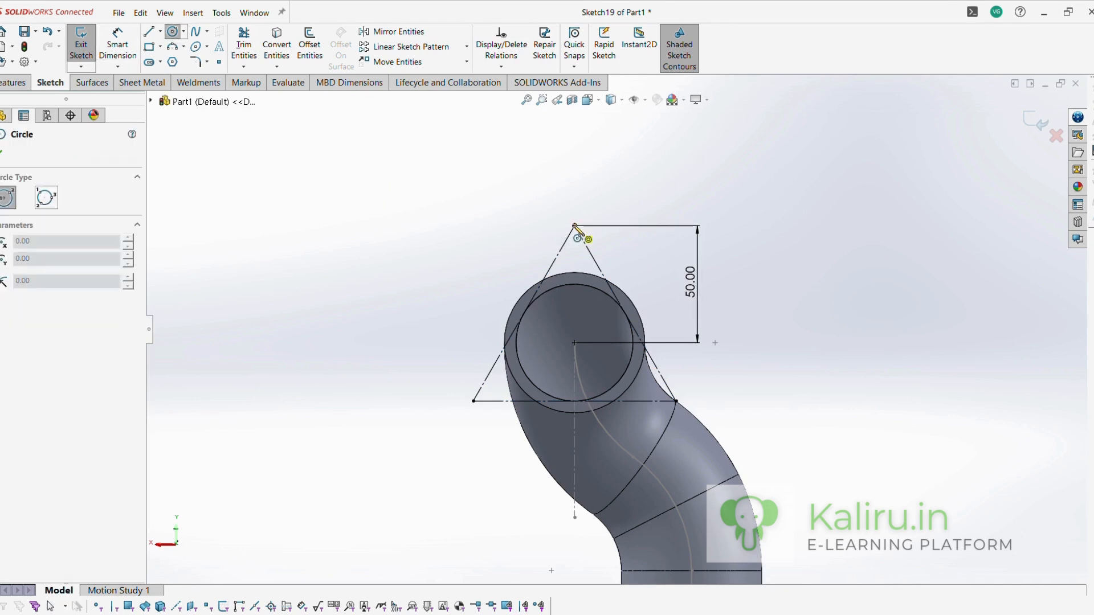
{"action": "left_click", "coordinate": [575, 226]}
{"action": "left_click", "coordinate": [619, 244]}
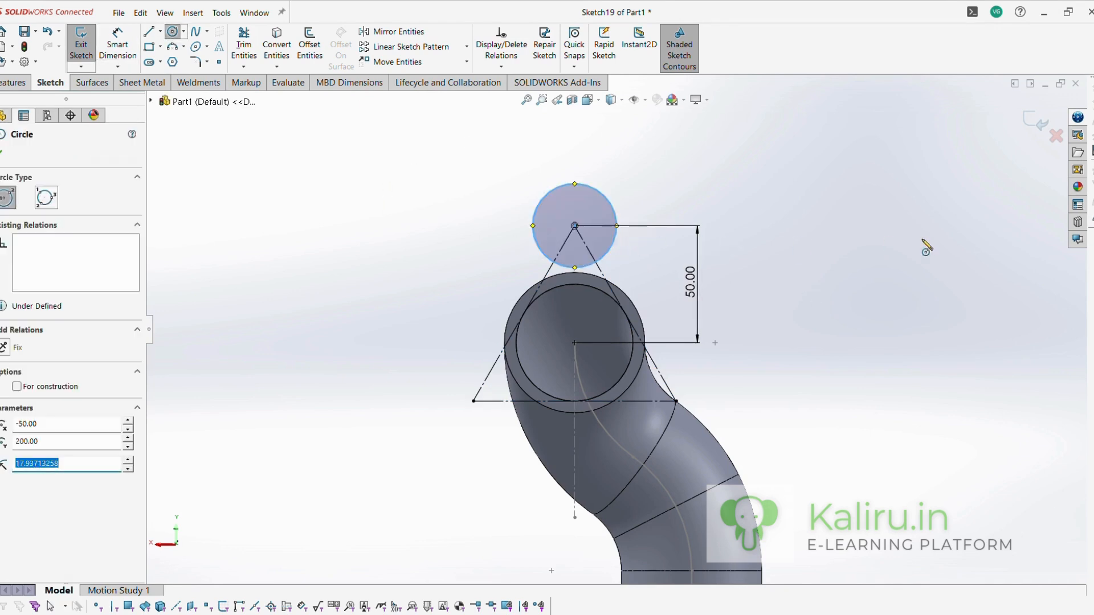
{"action": "key", "text": "Escape"}
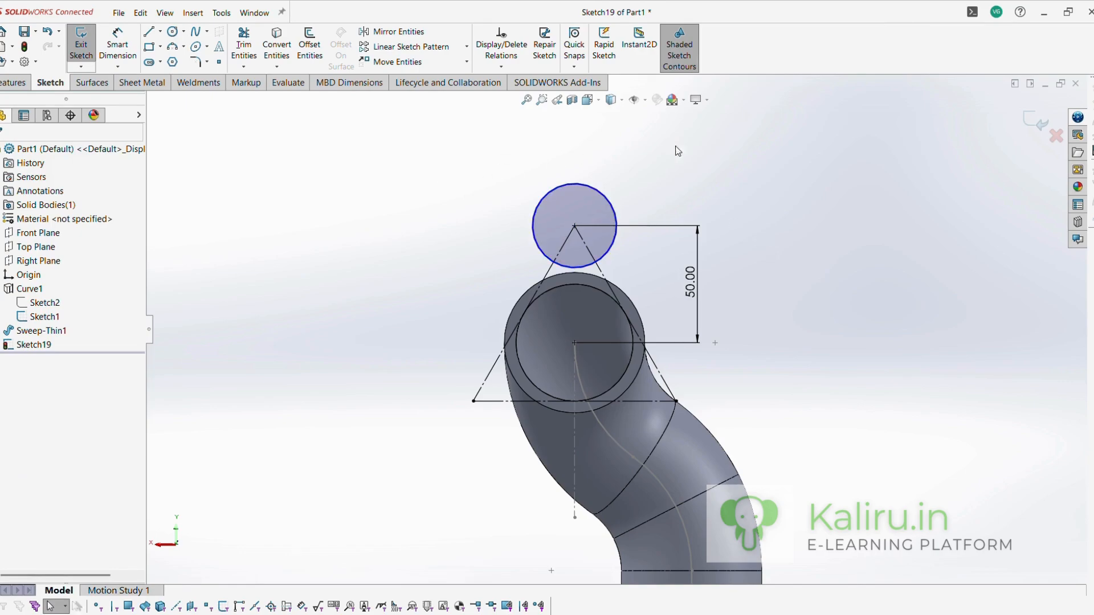
Check the flange corner radius in the reference drawing and set the vertex circle's diameter to 30 mm.
{"action": "key", "text": "alt+Tab"}
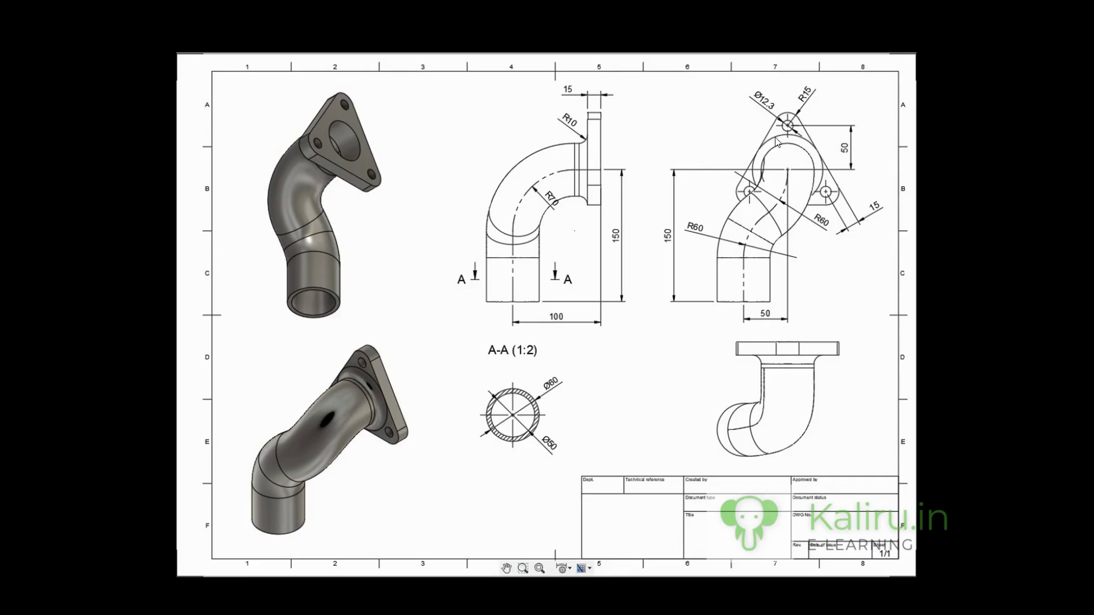
{"action": "key", "text": "alt+Tab"}
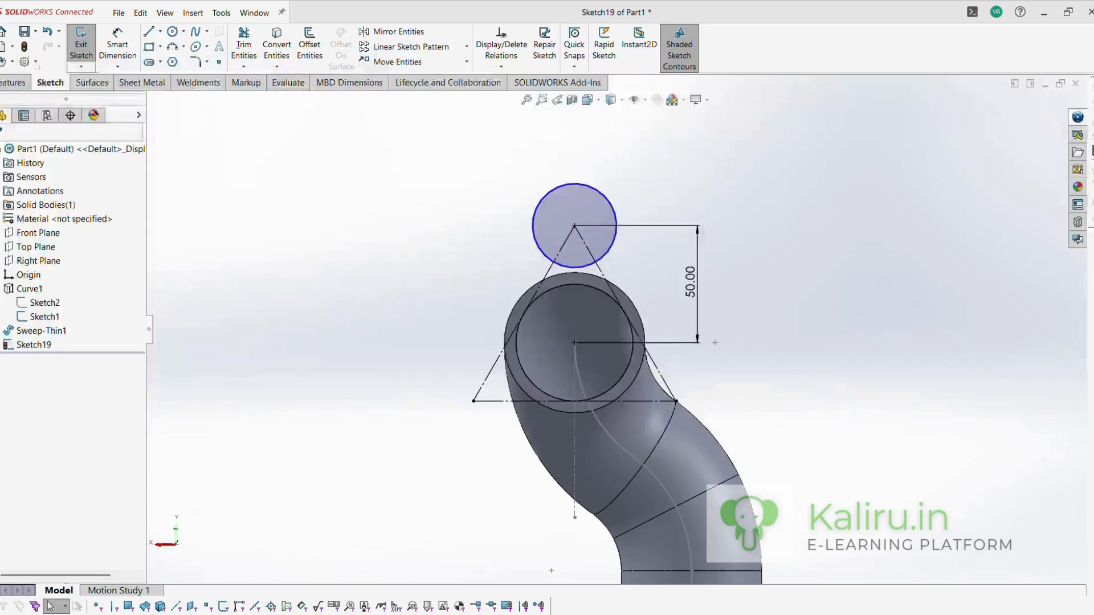
{"action": "left_click", "coordinate": [118, 46]}
{"action": "left_click", "coordinate": [604, 193]}
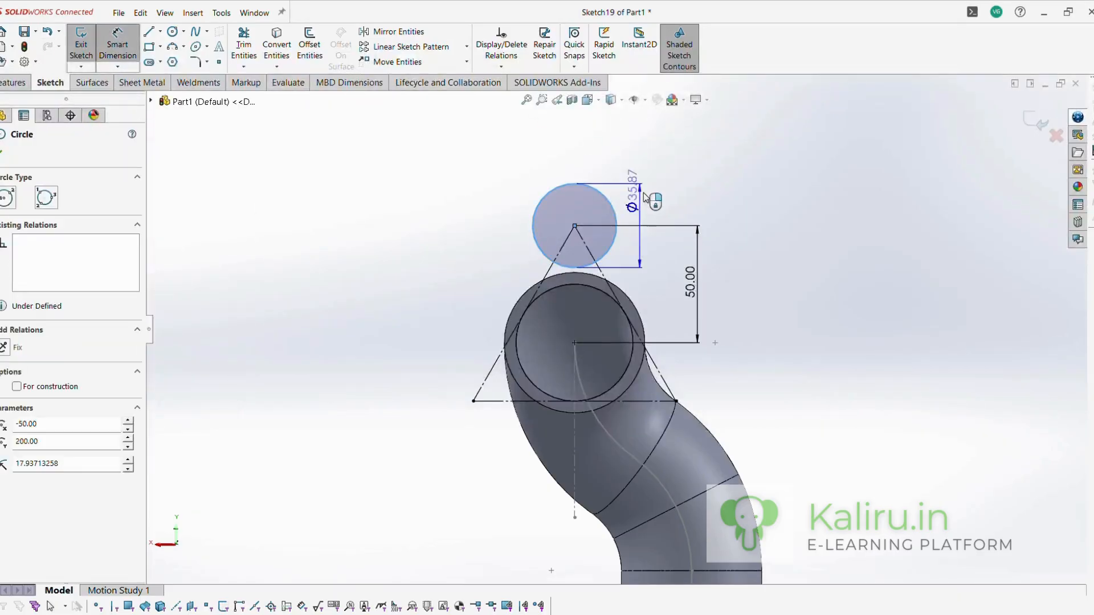
{"action": "left_click", "coordinate": [763, 245]}
{"action": "type", "text": "30"}
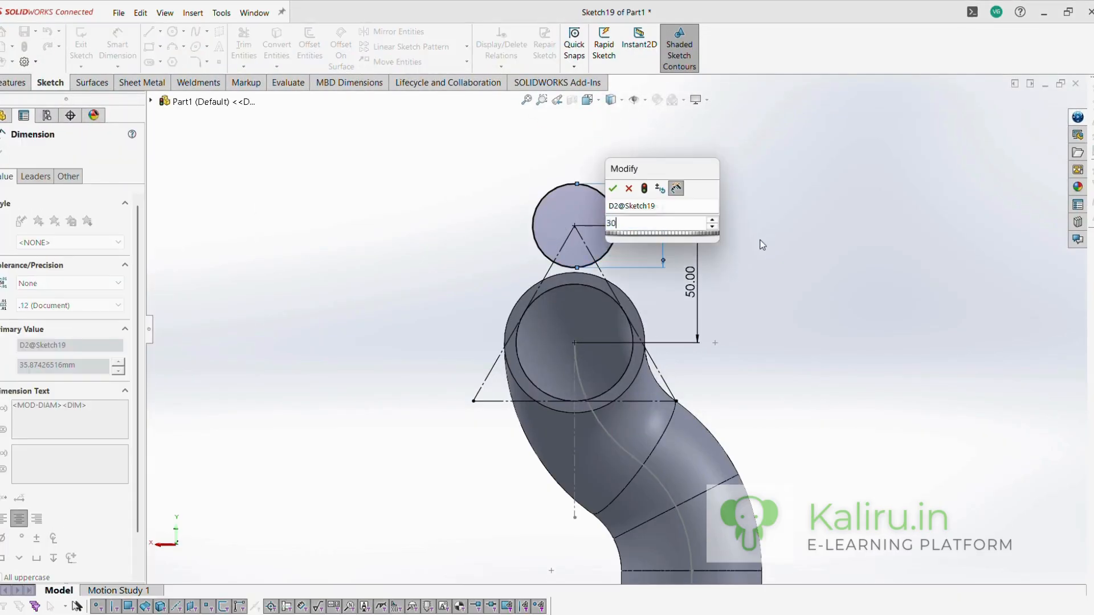
{"action": "key", "text": "Return"}
{"action": "key", "text": "Escape"}
Circular-pattern the 30 mm circle around the pipe-end centre with 3 equally spaced instances over 360 degrees.
{"action": "left_click", "coordinate": [565, 193]}
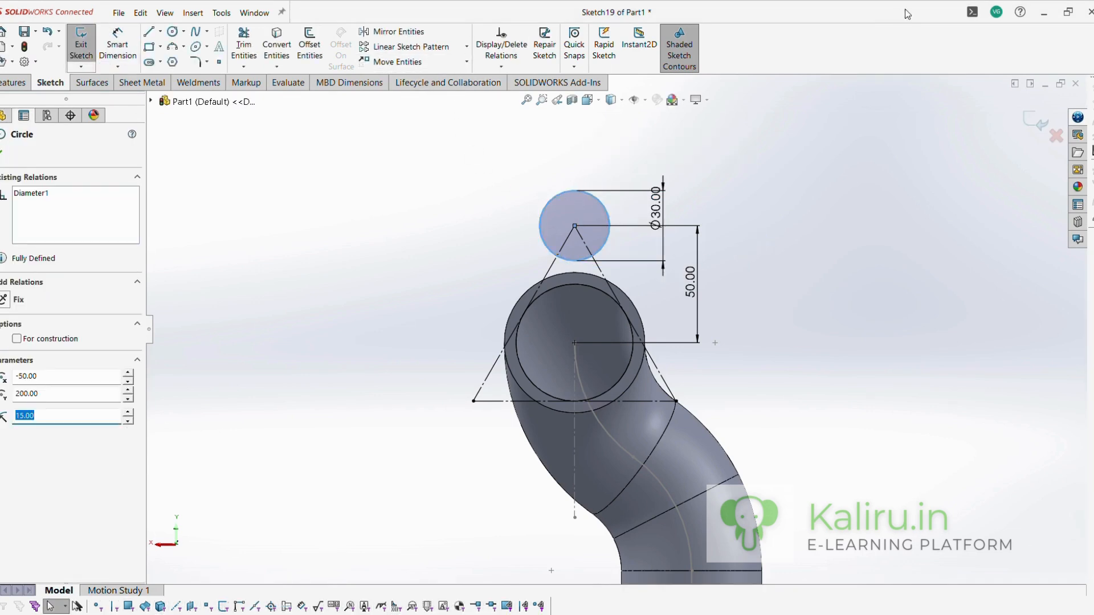
{"action": "type", "text": "s"}
{"action": "type", "text": "c"}
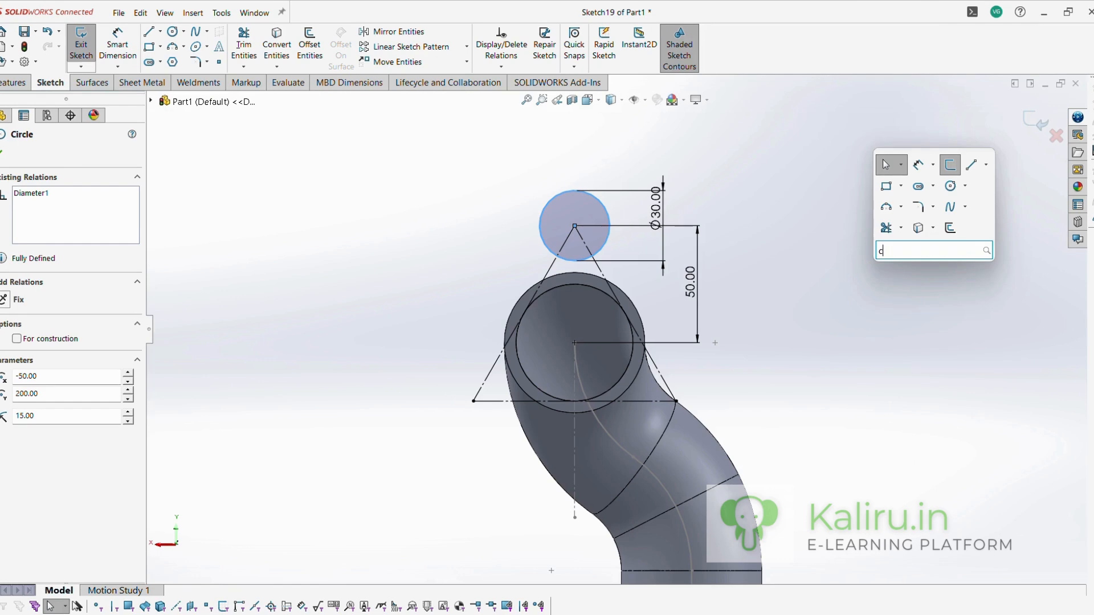
{"action": "type", "text": "ir"}
{"action": "left_click", "coordinate": [939, 268]}
{"action": "scroll", "coordinate": [759, 378], "scroll_direction": "up", "scroll_amount": 4}
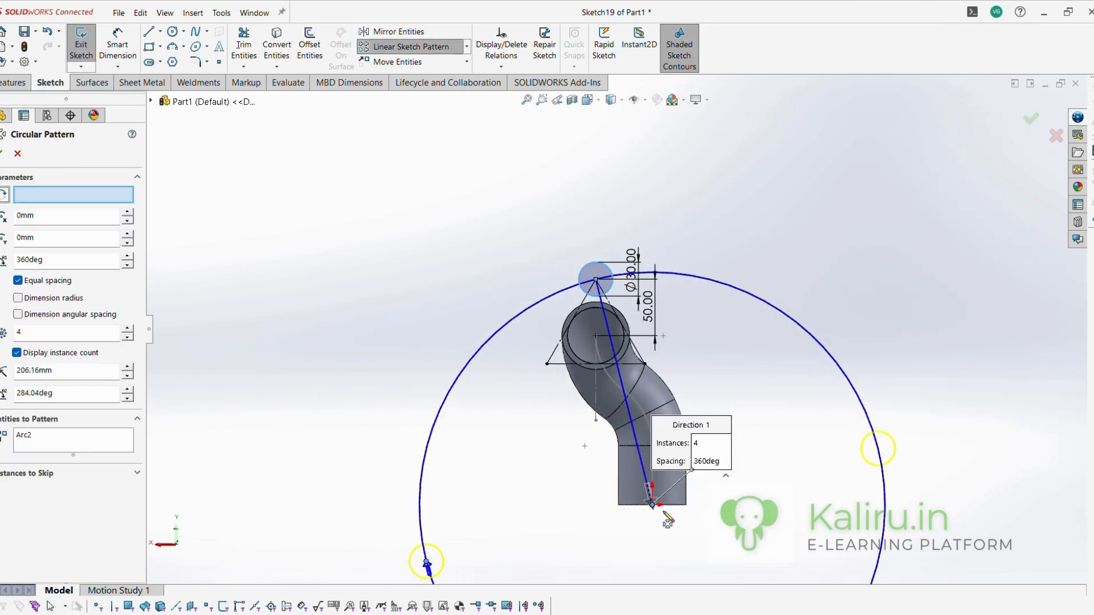
{"action": "left_click_drag", "start_coordinate": [653, 505], "coordinate": [595, 337]}
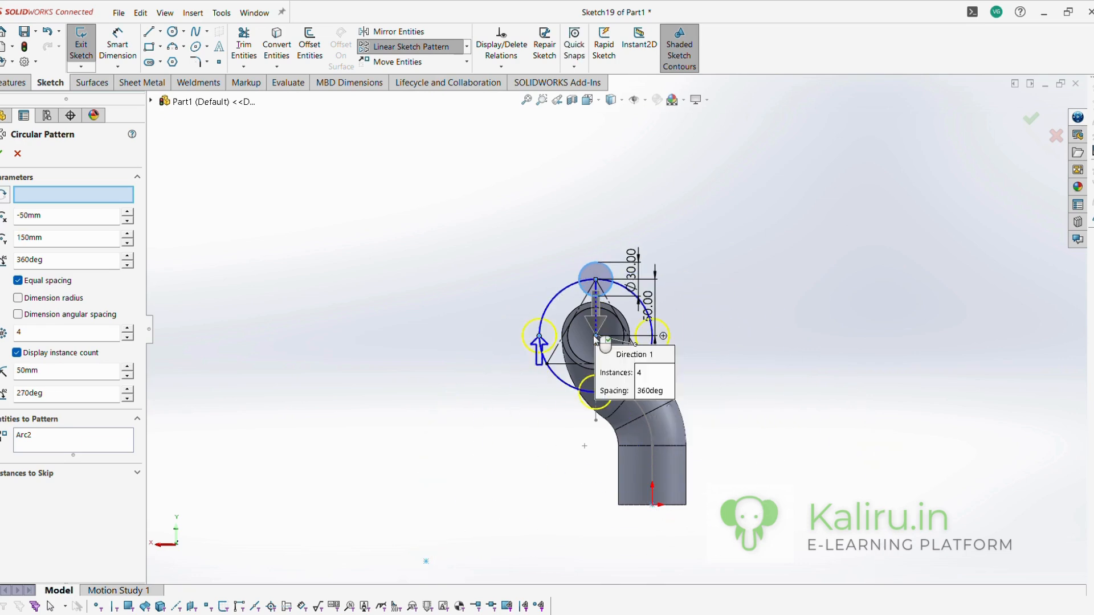
{"action": "left_click", "coordinate": [127, 341]}
{"action": "scroll", "coordinate": [729, 318], "scroll_direction": "down", "scroll_amount": 3}
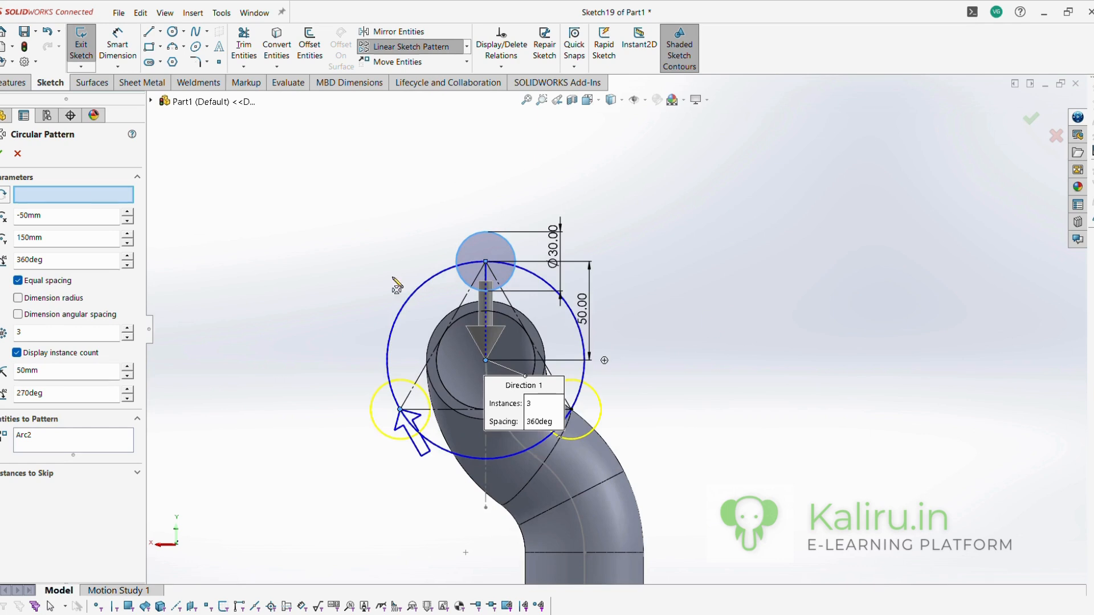
{"action": "left_click", "coordinate": [2, 153]}
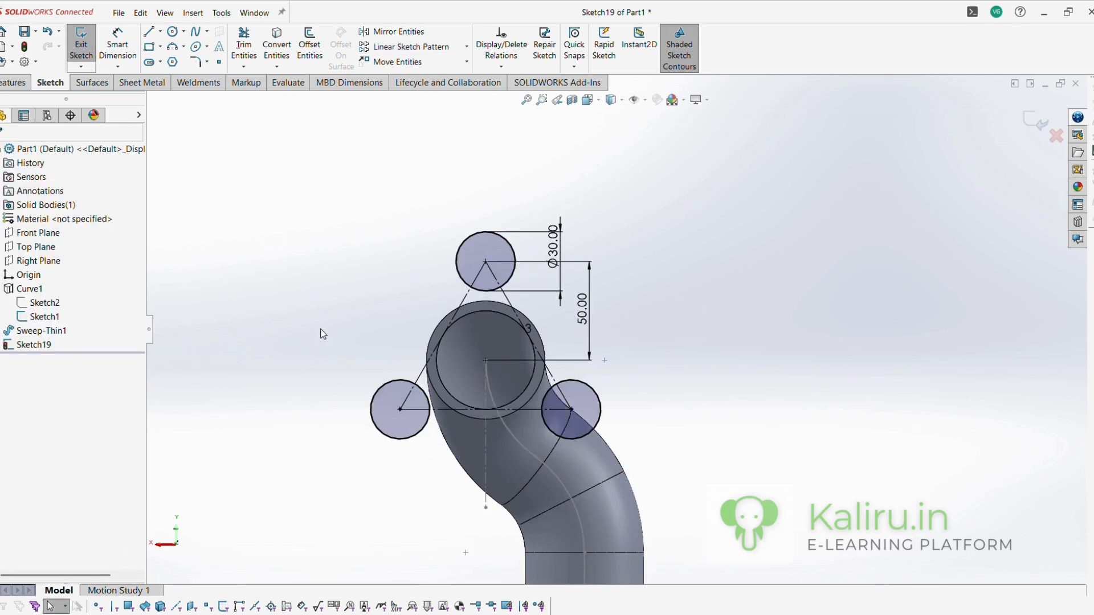
Draw a slanted line outside the triangle's left side, running past the lower-left and upper circles.
{"action": "left_click", "coordinate": [161, 32]}
{"action": "left_click", "coordinate": [166, 40]}
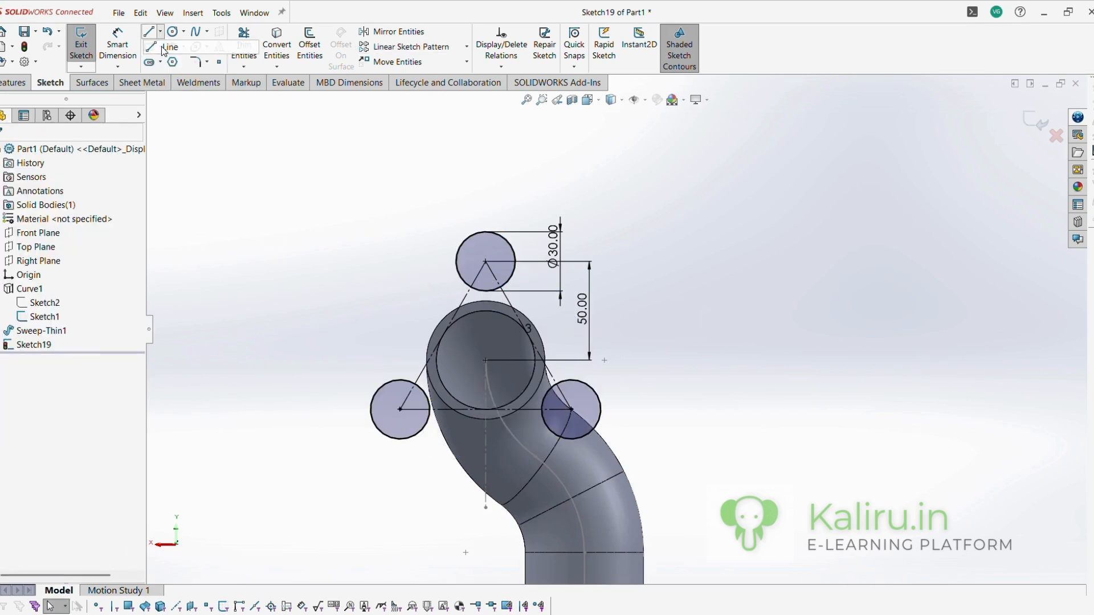
{"action": "left_click_drag", "start_coordinate": [328, 433], "coordinate": [462, 202]}
{"action": "key", "text": "Escape"}
Make the slanted line tangent to both the upper circle and the lower-left circle.
{"action": "left_click", "coordinate": [462, 227]}
{"action": "left_click", "coordinate": [475, 242], "text": "ctrl"}
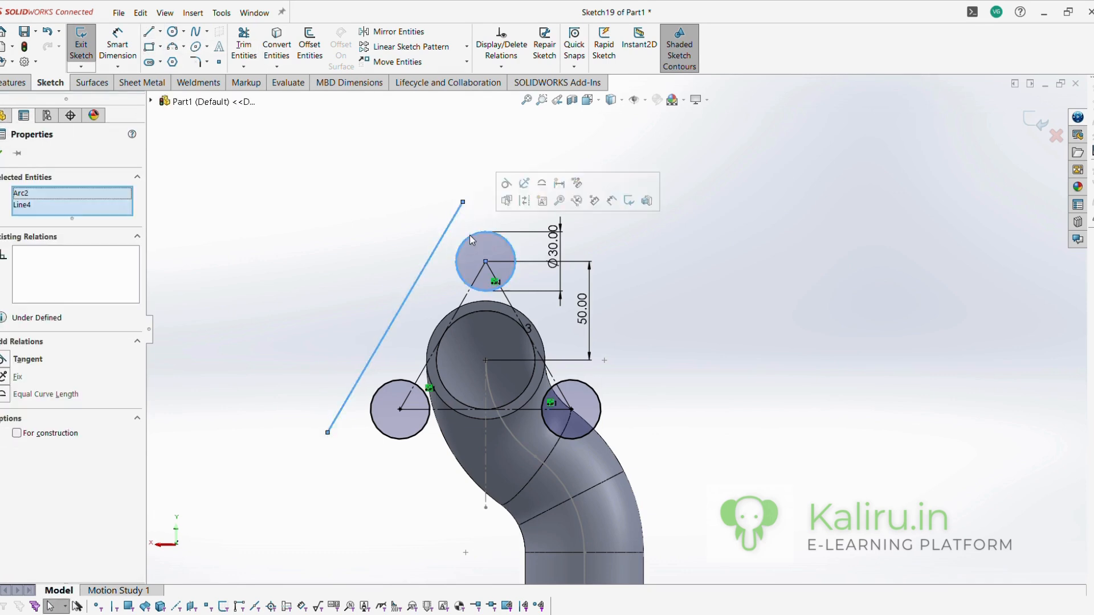
{"action": "left_click", "coordinate": [507, 200]}
{"action": "left_click", "coordinate": [821, 303]}
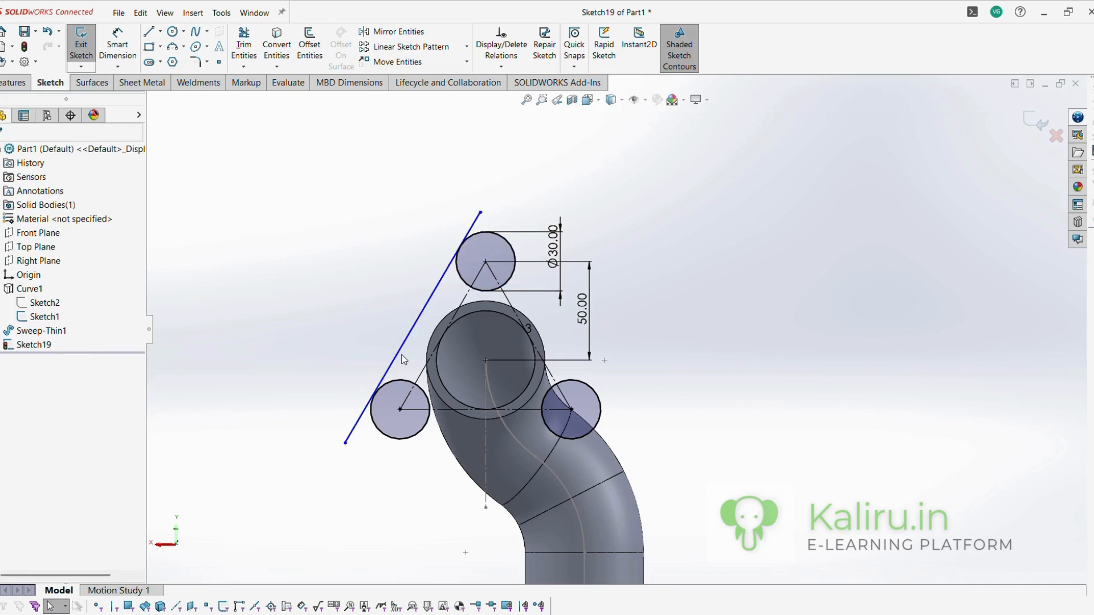
{"action": "left_click", "coordinate": [397, 358]}
{"action": "left_click", "coordinate": [423, 392], "text": "ctrl"}
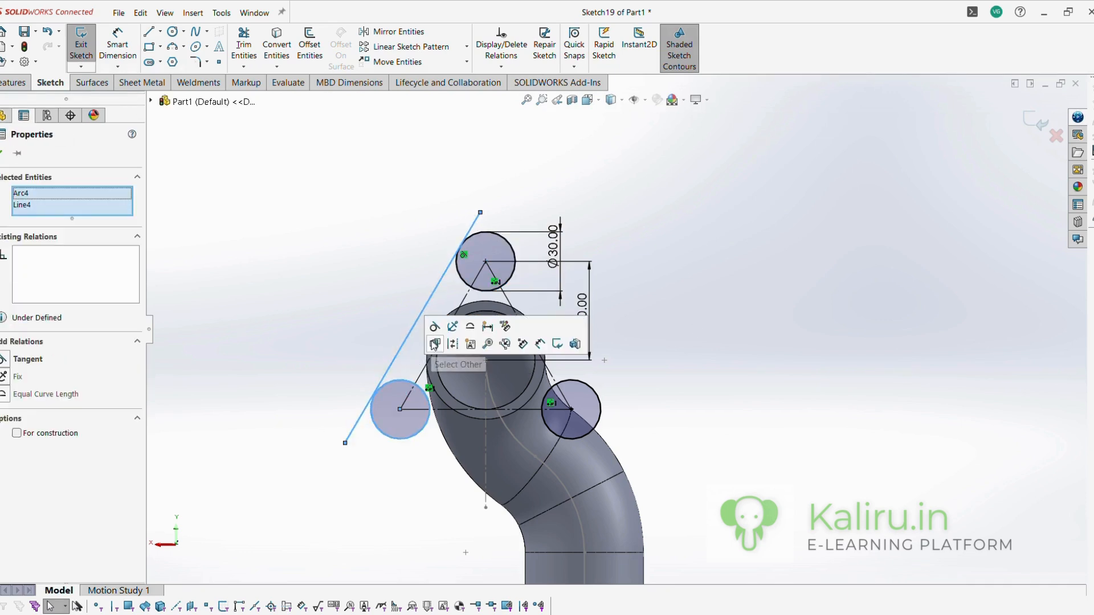
{"action": "left_click", "coordinate": [434, 326]}
{"action": "left_click", "coordinate": [823, 334]}
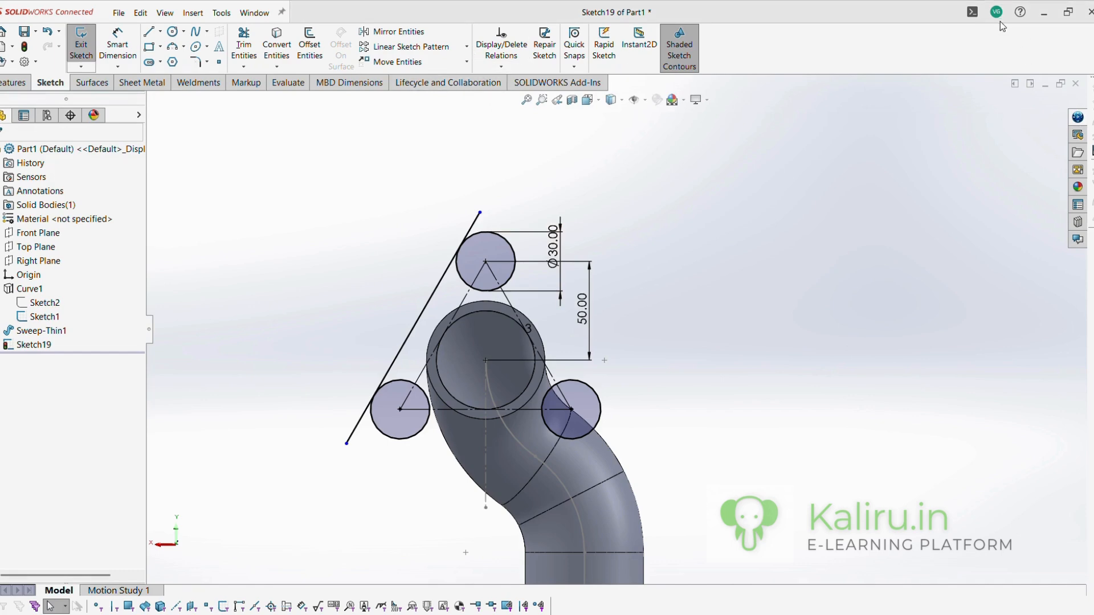
Circular-pattern the tangent line around the pipe-end centre with 3 equally spaced instances over 360 degrees.
{"action": "type", "text": "sci"}
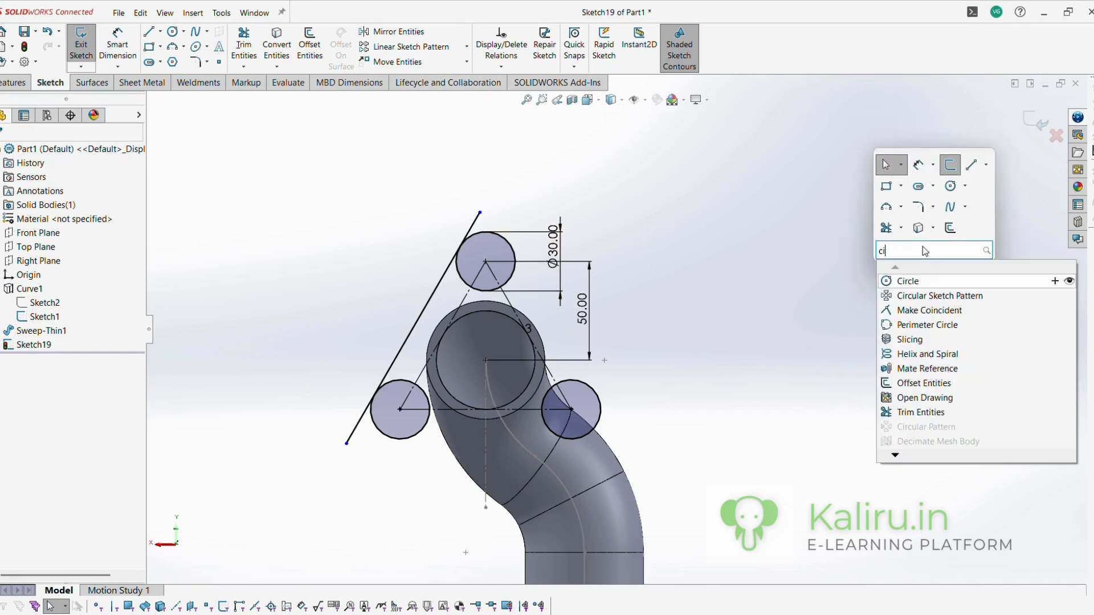
{"action": "left_click", "coordinate": [922, 268]}
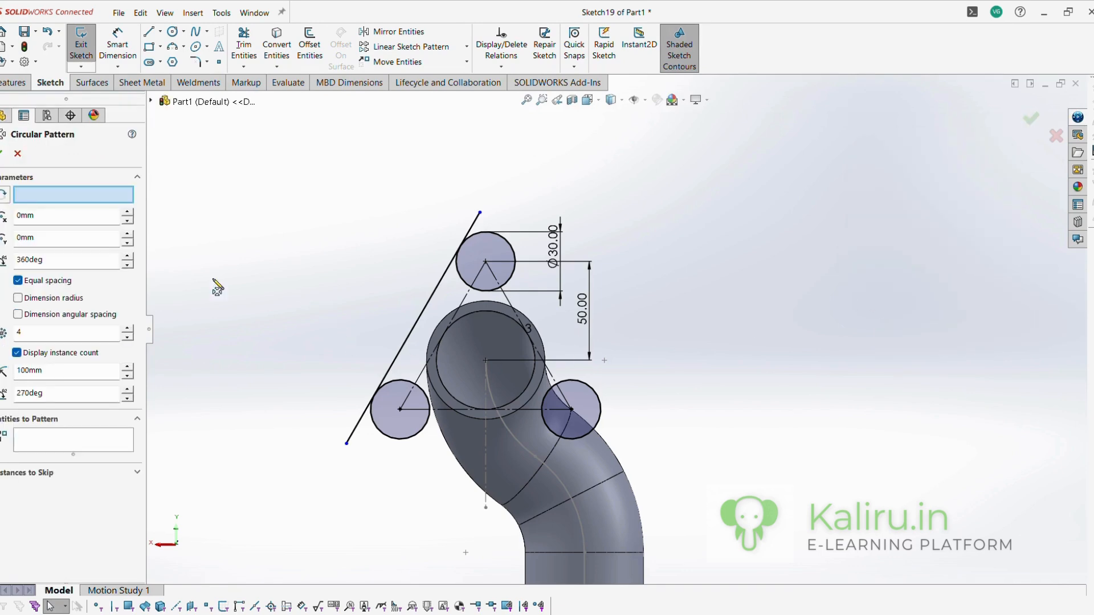
{"action": "left_click", "coordinate": [25, 441]}
{"action": "left_click", "coordinate": [419, 320]}
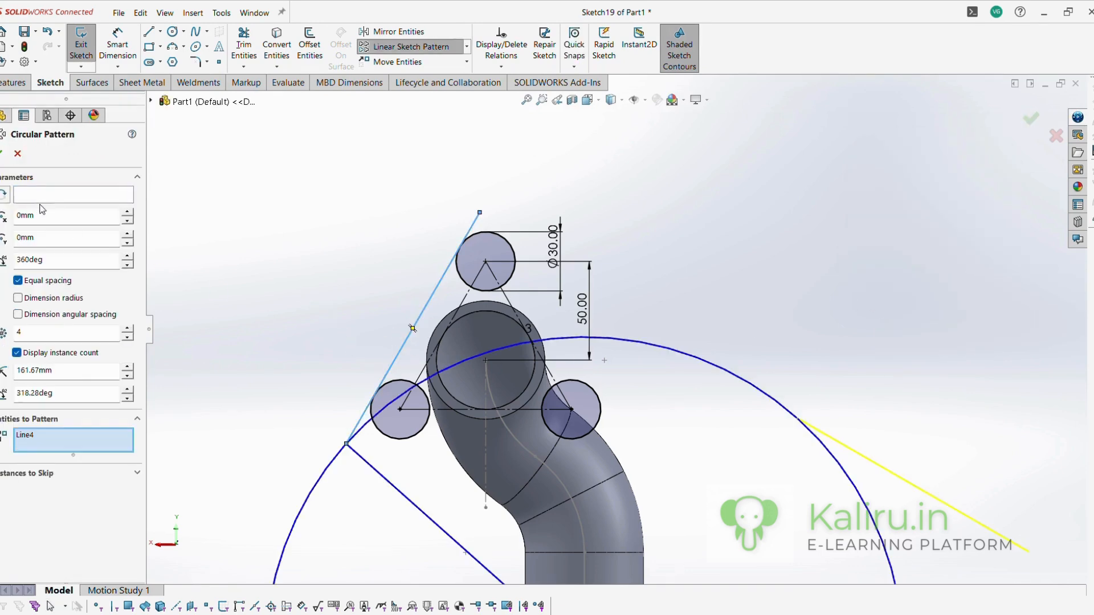
{"action": "left_click", "coordinate": [39, 198]}
{"action": "scroll", "coordinate": [615, 329], "scroll_direction": "up", "scroll_amount": 4}
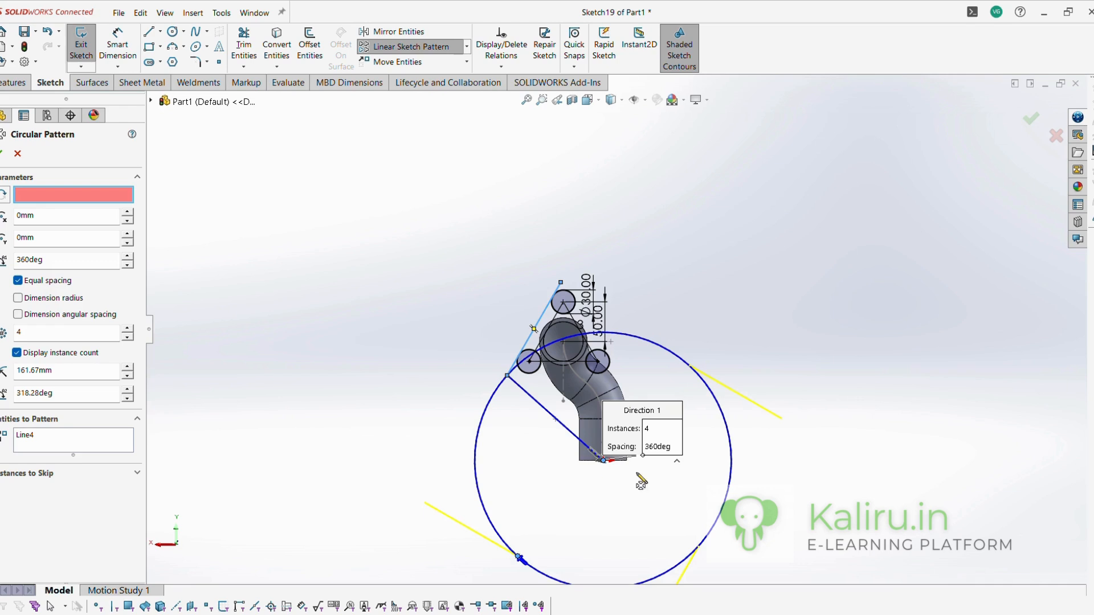
{"action": "left_click", "coordinate": [604, 460]}
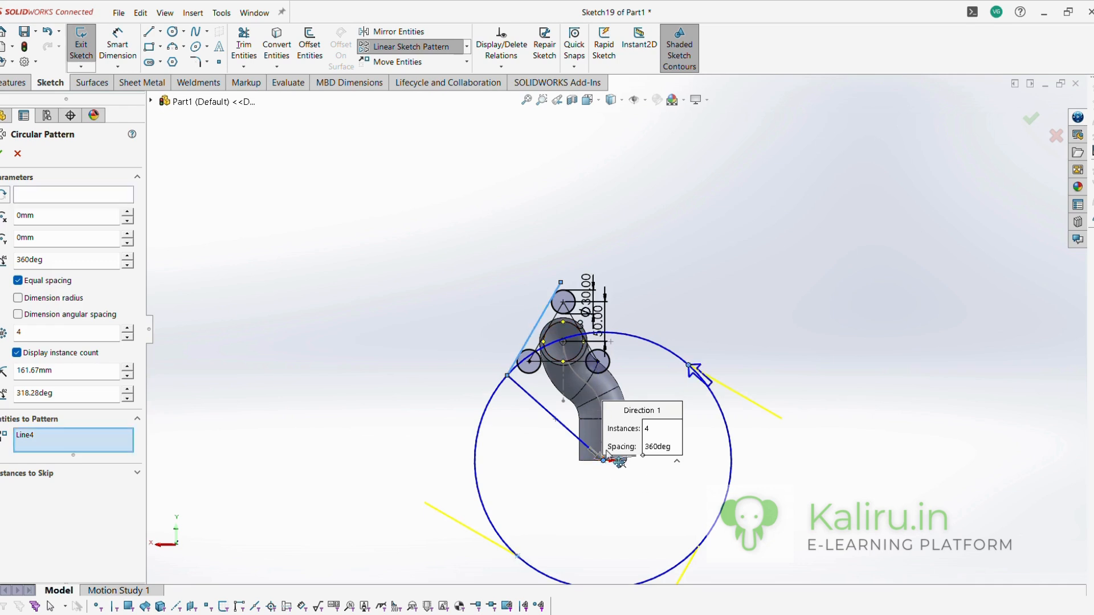
{"action": "scroll", "coordinate": [603, 456], "scroll_direction": "down", "scroll_amount": 2}
{"action": "left_click_drag", "start_coordinate": [604, 460], "coordinate": [555, 314]}
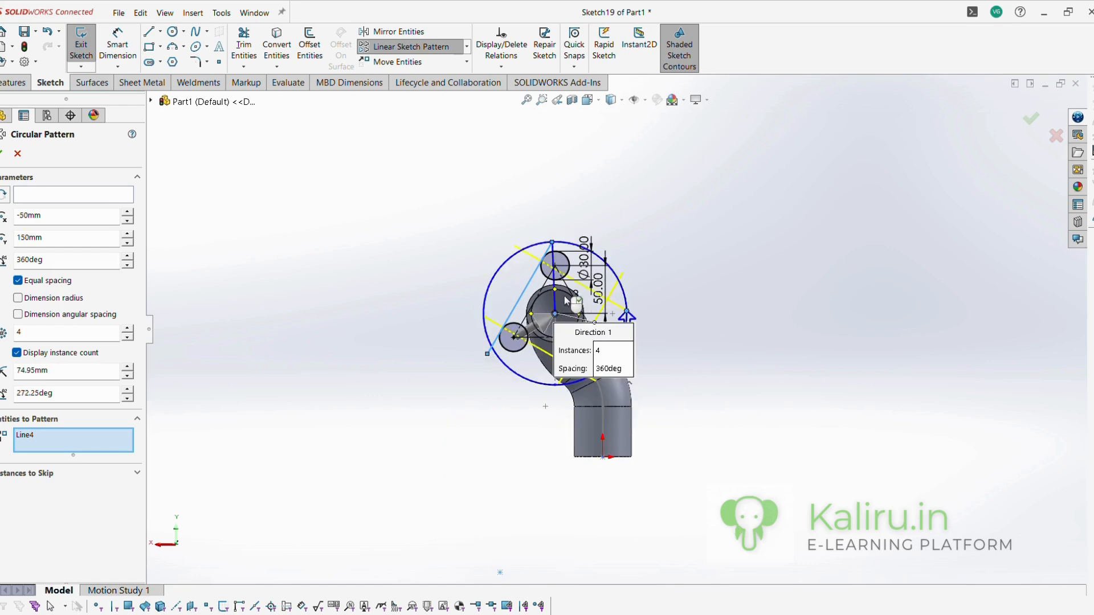
{"action": "scroll", "coordinate": [566, 300], "scroll_direction": "down", "scroll_amount": 2}
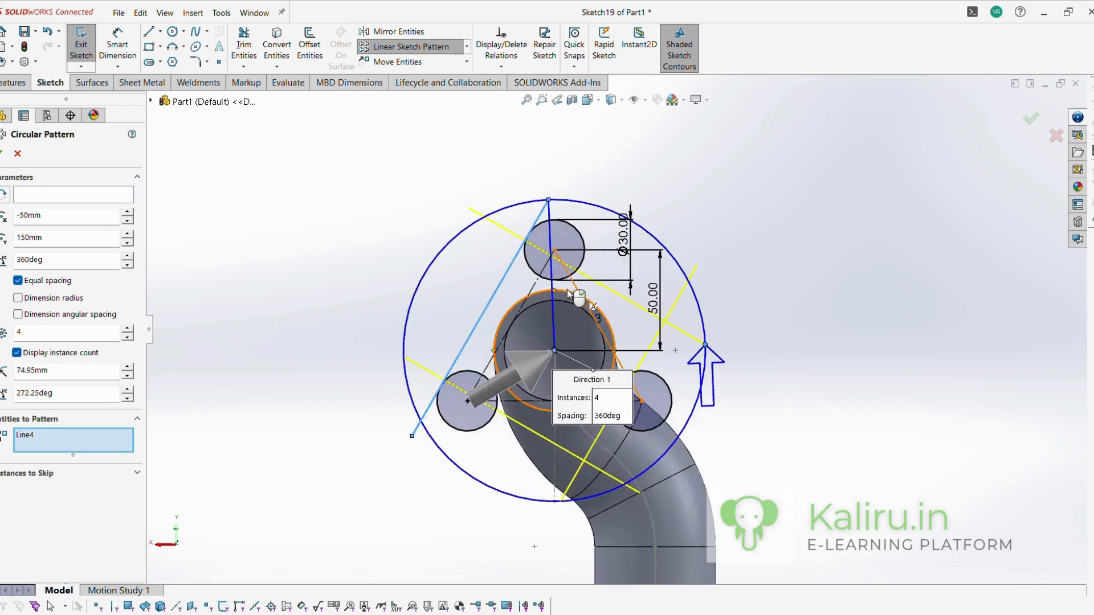
{"action": "left_click", "coordinate": [127, 337]}
{"action": "left_click", "coordinate": [3, 153]}
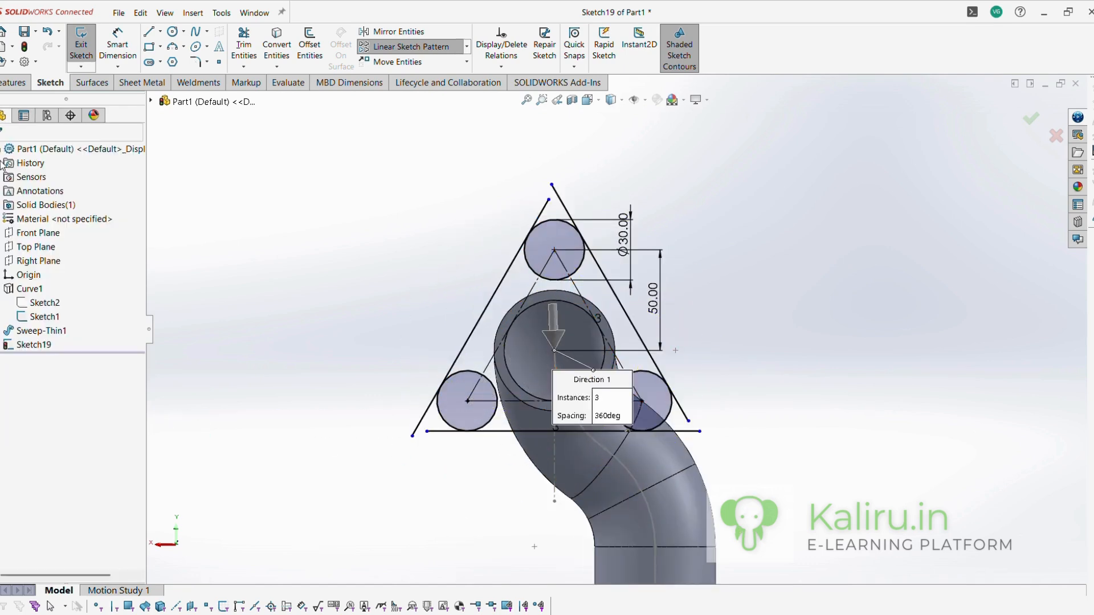
Trim the ends of the three tangent lines that overhang beyond the corner circles.
{"action": "left_click", "coordinate": [244, 44]}
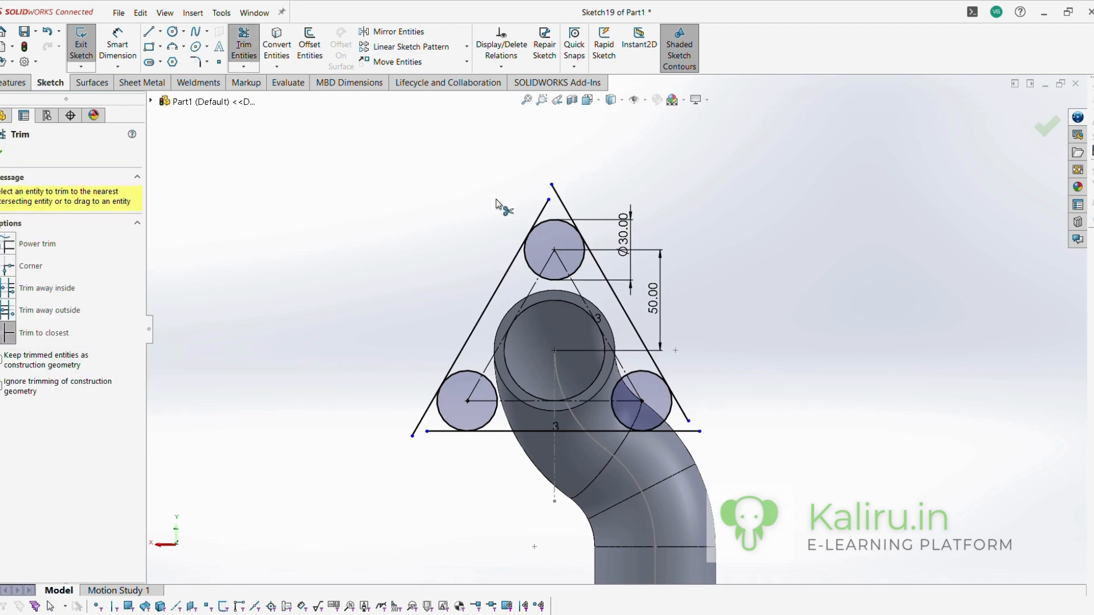
{"action": "left_click", "coordinate": [542, 210]}
{"action": "left_click", "coordinate": [417, 428]}
{"action": "left_click", "coordinate": [435, 431]}
{"action": "left_click", "coordinate": [691, 432]}
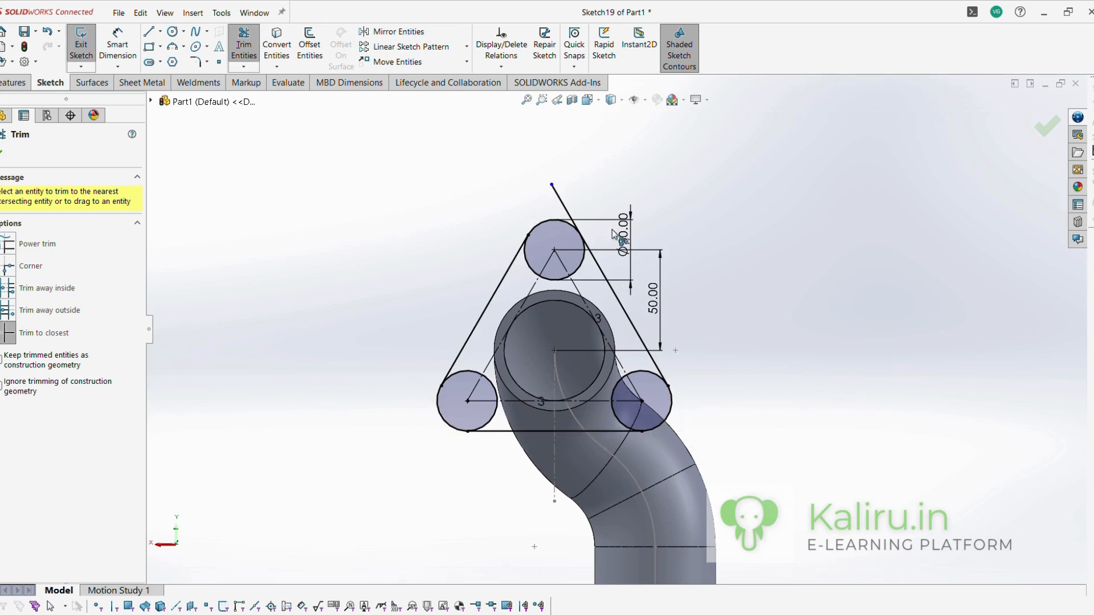
{"action": "left_click", "coordinate": [563, 209]}
Trim away the inner arcs of the three corner circles, leaving a closed rounded triangular outline.
{"action": "left_click", "coordinate": [527, 266]}
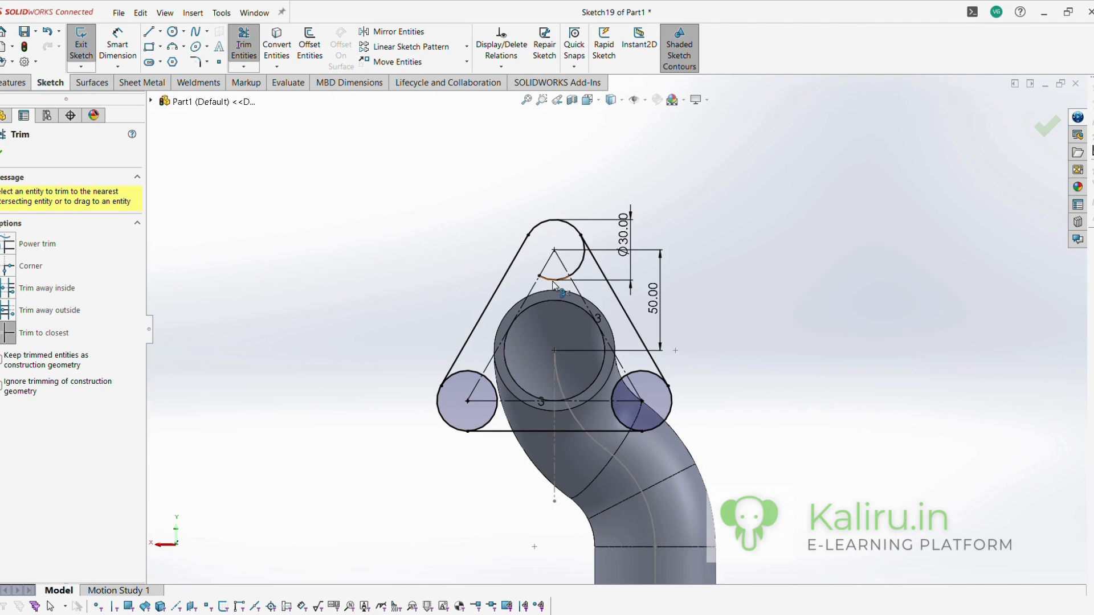
{"action": "left_click", "coordinate": [497, 392]}
{"action": "left_click", "coordinate": [614, 420]}
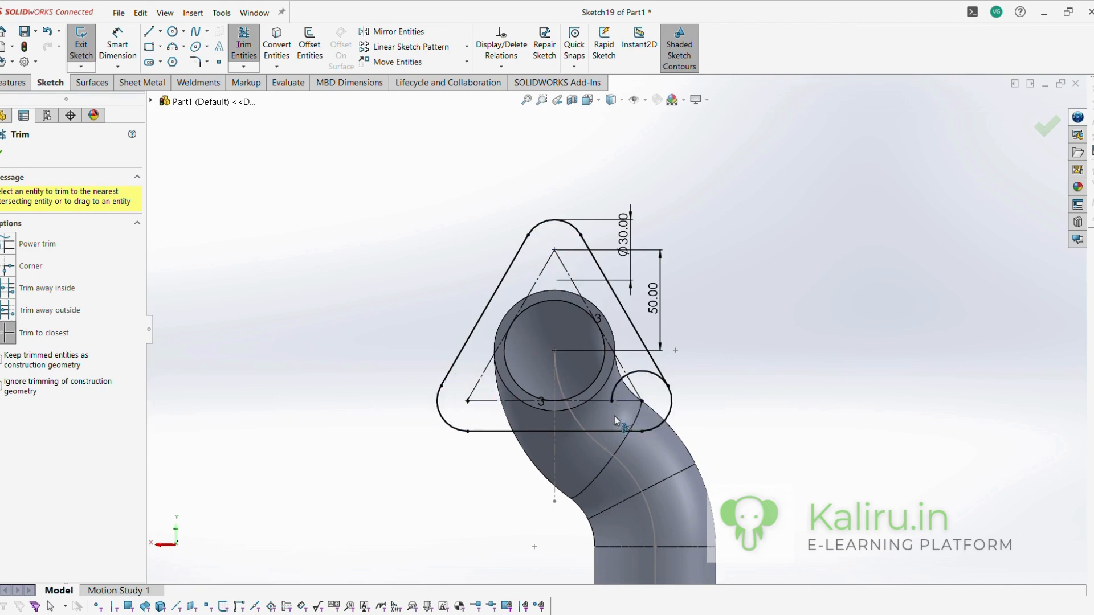
{"action": "left_click", "coordinate": [640, 373]}
{"action": "key", "text": "z"}
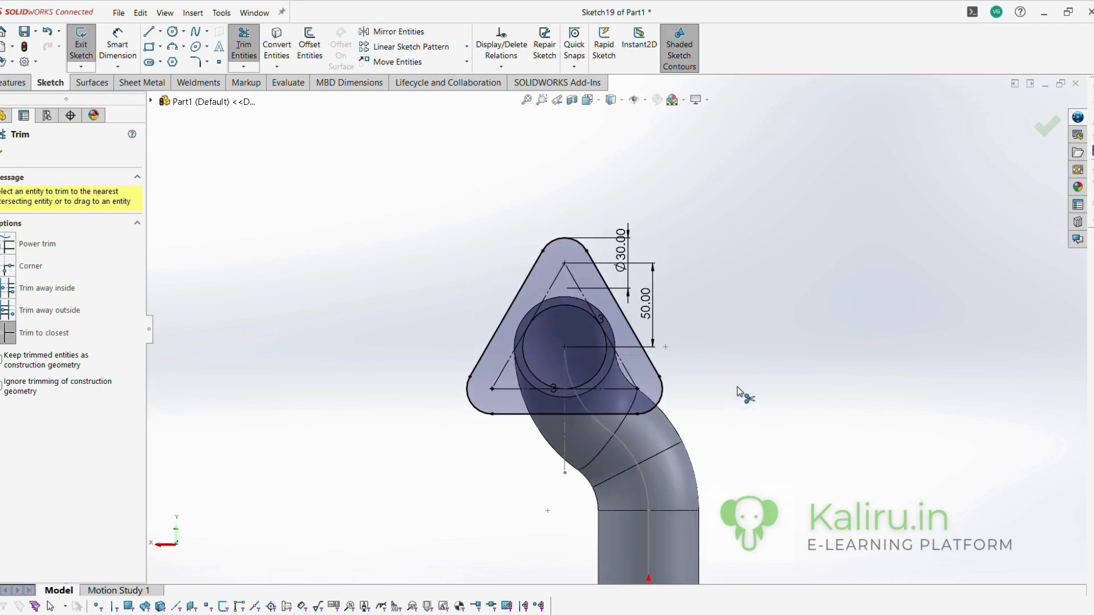
{"action": "key", "text": "Escape"}
Sketch a circle of about 9 to 10 mm radius centred on each of the three triangle corners.
{"action": "left_click", "coordinate": [173, 31]}
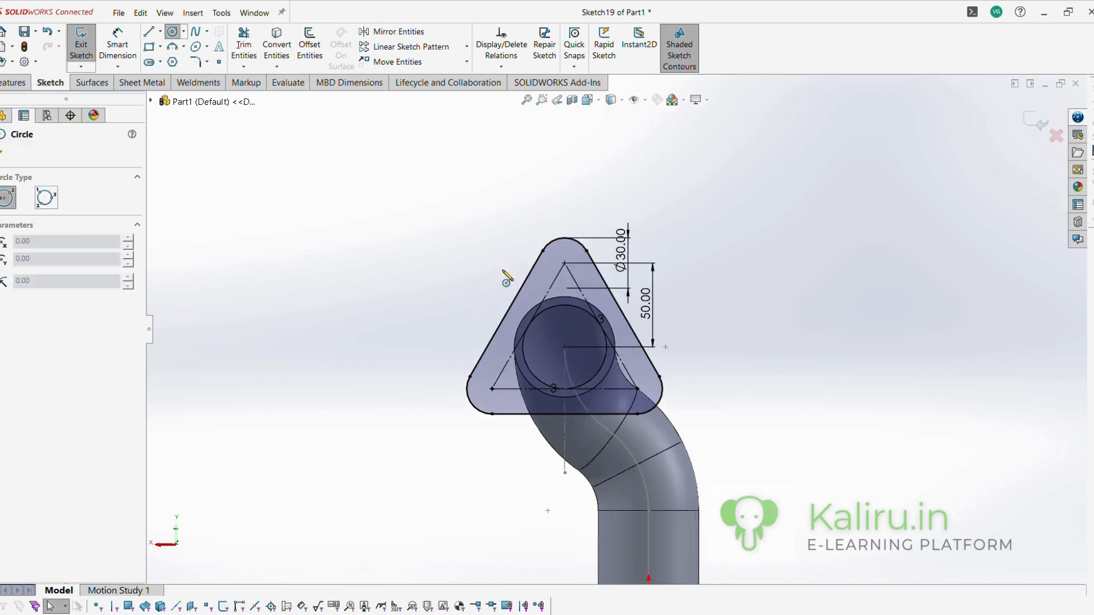
{"action": "scroll", "coordinate": [507, 273], "scroll_direction": "down", "scroll_amount": 3}
{"action": "left_click", "coordinate": [631, 269]}
{"action": "left_click", "coordinate": [660, 269]}
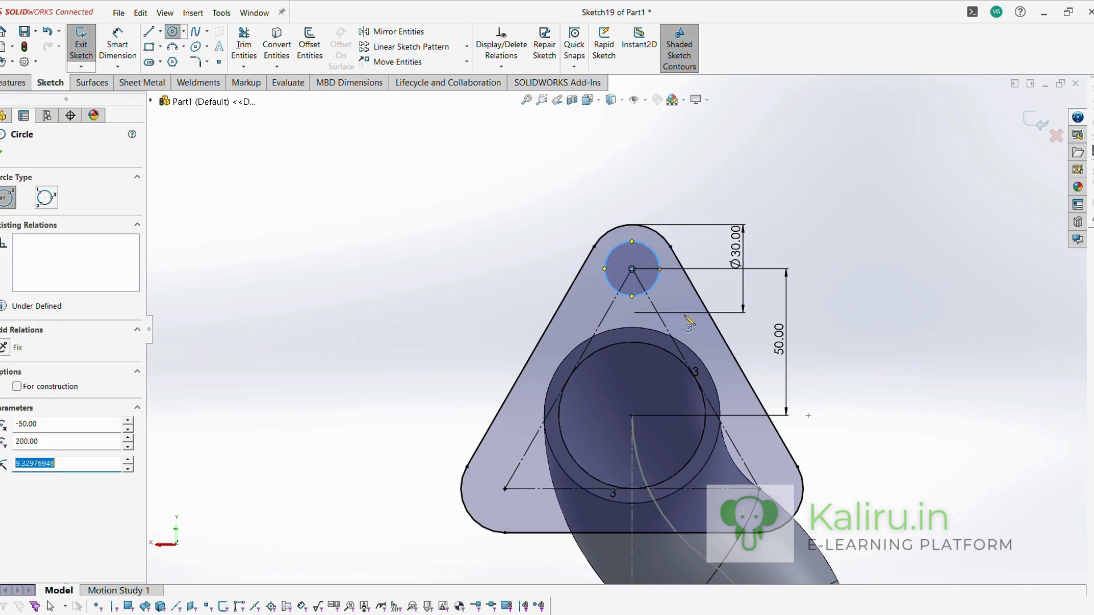
{"action": "left_click", "coordinate": [505, 489]}
{"action": "left_click", "coordinate": [534, 489]}
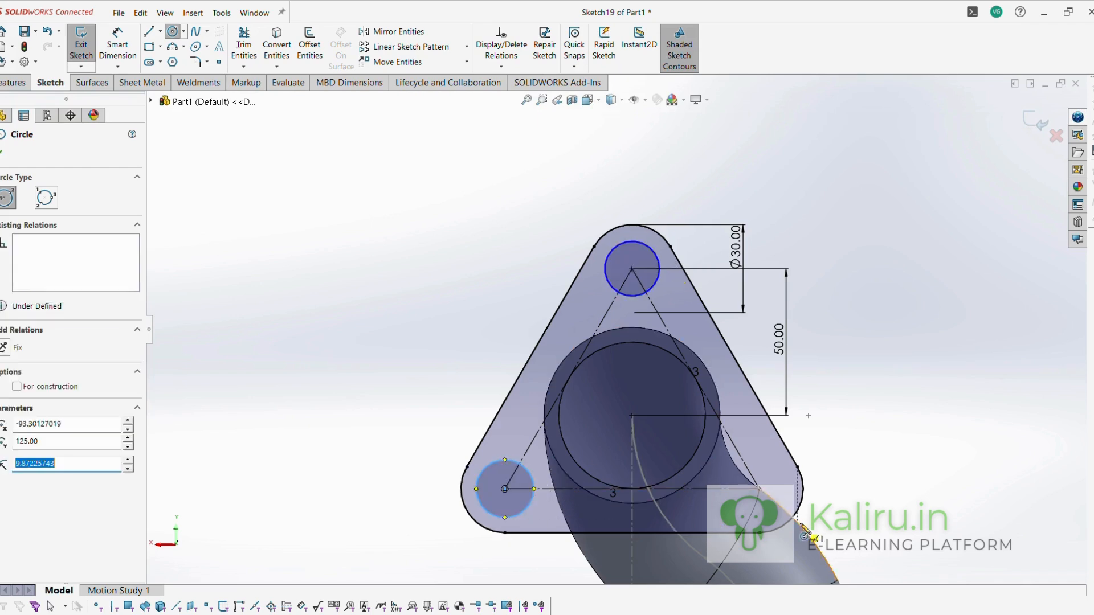
{"action": "left_click", "coordinate": [760, 489]}
{"action": "left_click", "coordinate": [780, 506]}
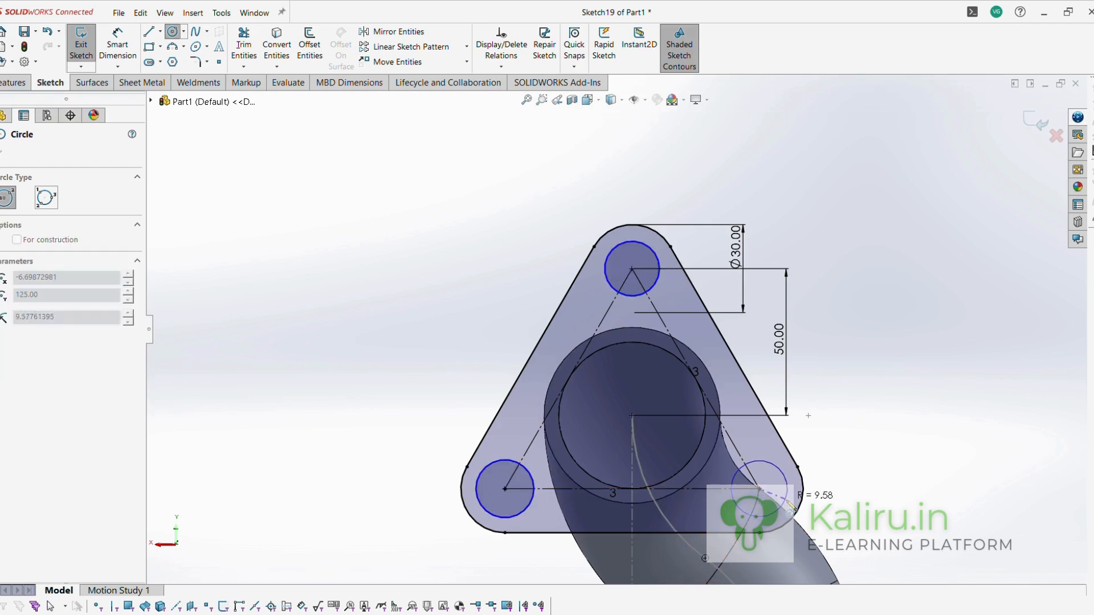
{"action": "key", "text": "Escape"}
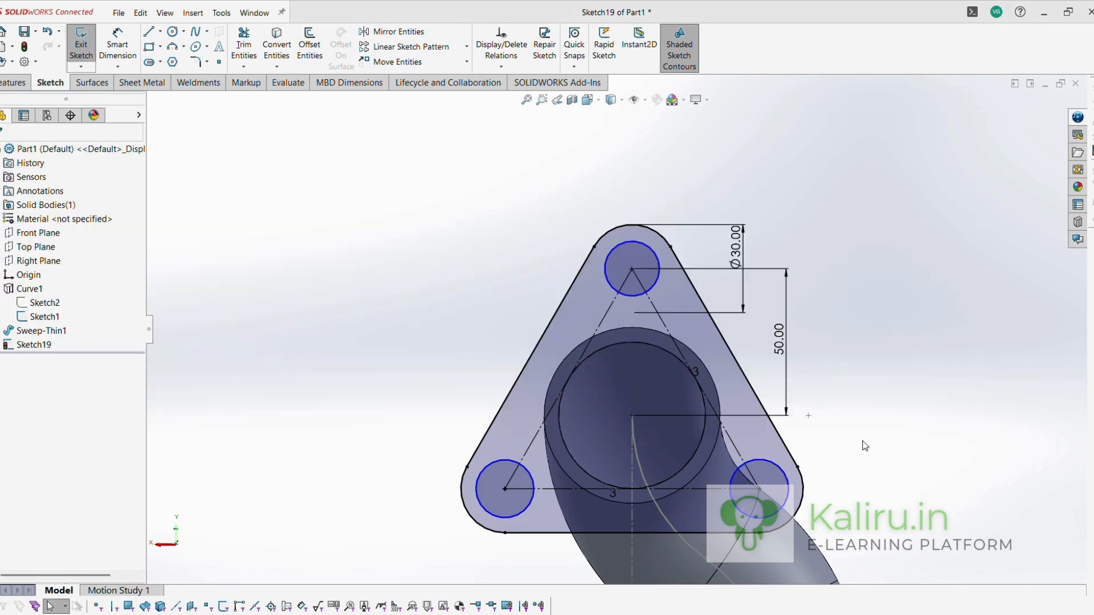
Check the bolt-hole size in the reference drawing and dimension the upper hole circle to a 12.3 mm diameter.
{"action": "key", "text": "alt+Tab"}
{"action": "left_click", "coordinate": [732, 273]}
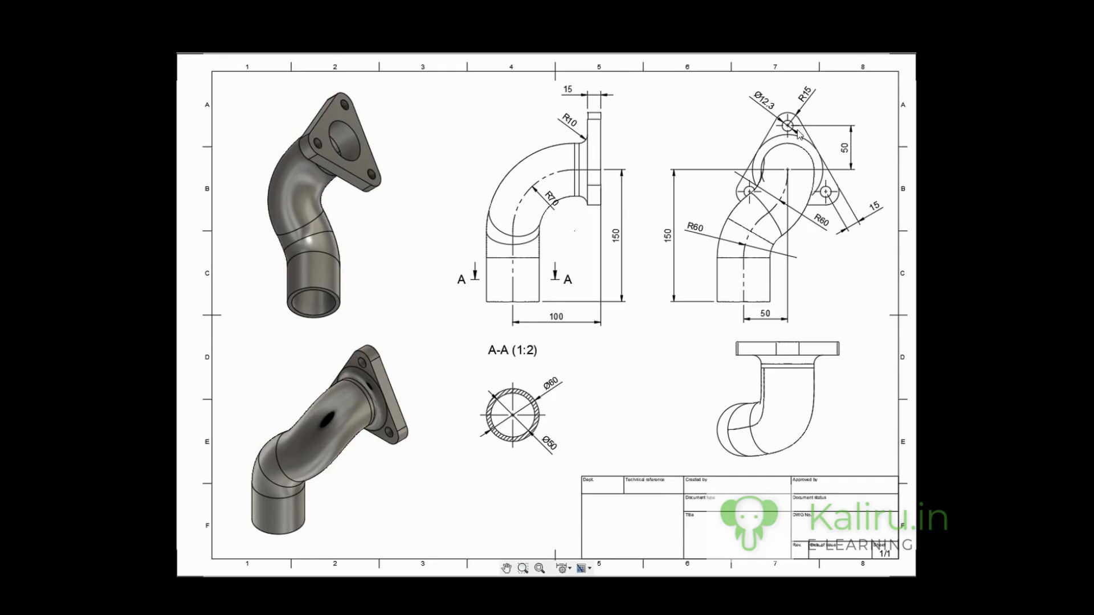
{"action": "key", "text": "alt+Tab"}
{"action": "left_click", "coordinate": [796, 228]}
{"action": "left_click", "coordinate": [117, 46]}
{"action": "left_click", "coordinate": [649, 247]}
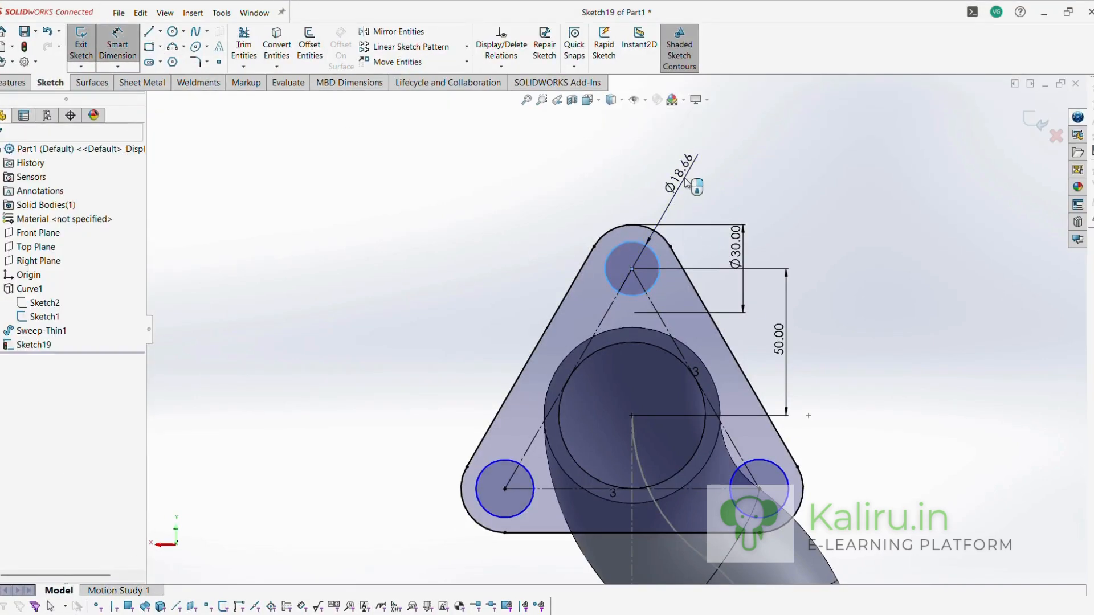
{"action": "left_click", "coordinate": [688, 182]}
{"action": "type", "text": "12.3"}
{"action": "key", "text": "Return"}
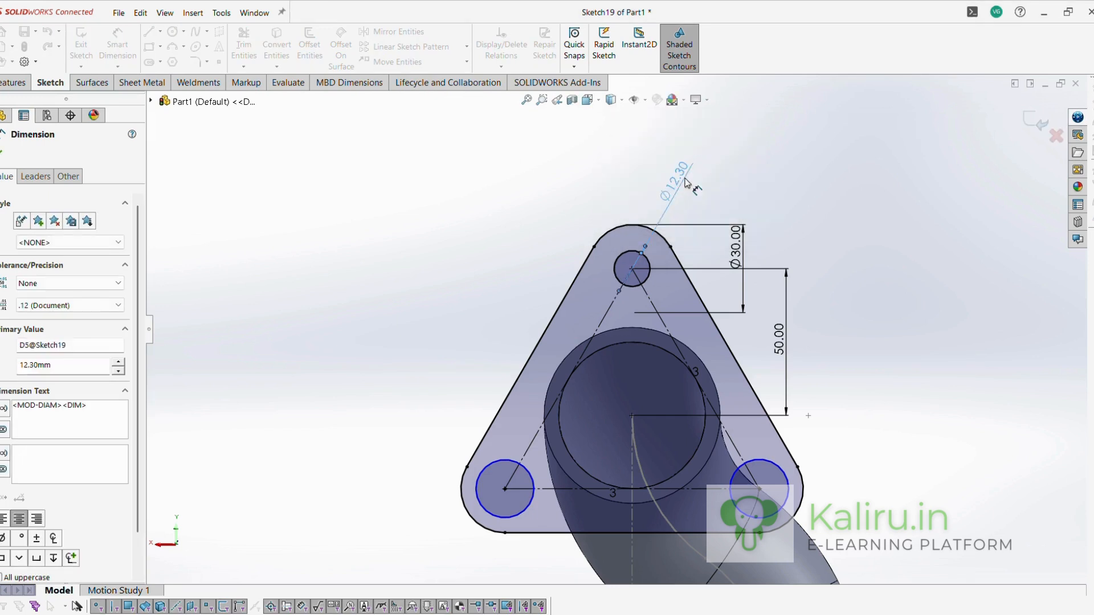
{"action": "key", "text": "Escape"}
Make the two lower hole circles equal to the upper hole circle.
{"action": "left_click", "coordinate": [636, 268]}
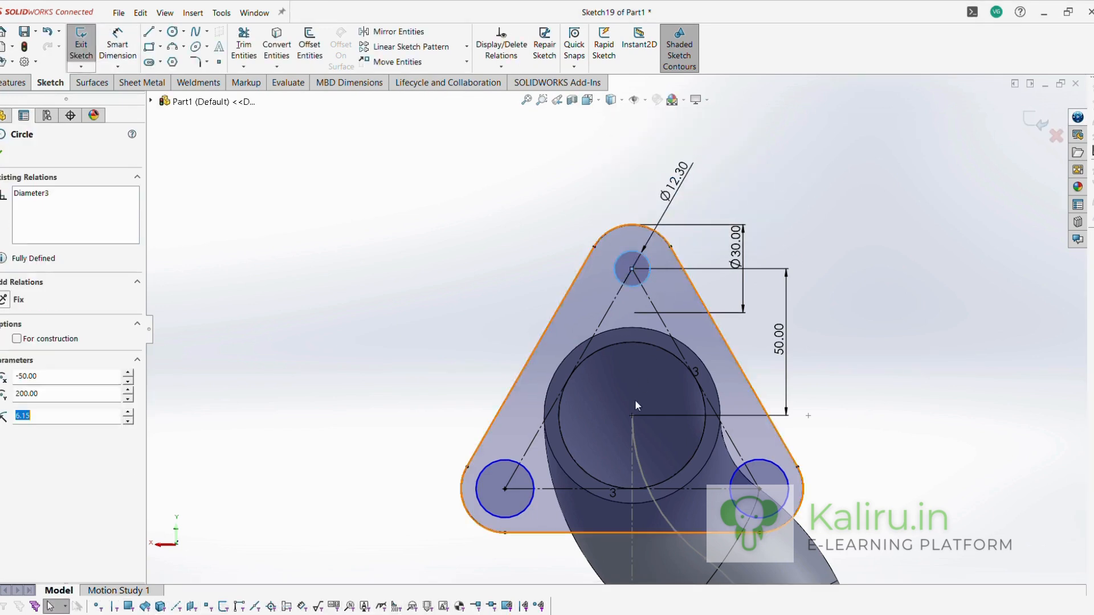
{"action": "left_click", "coordinate": [504, 517]}
{"action": "left_click", "coordinate": [754, 520], "text": "ctrl"}
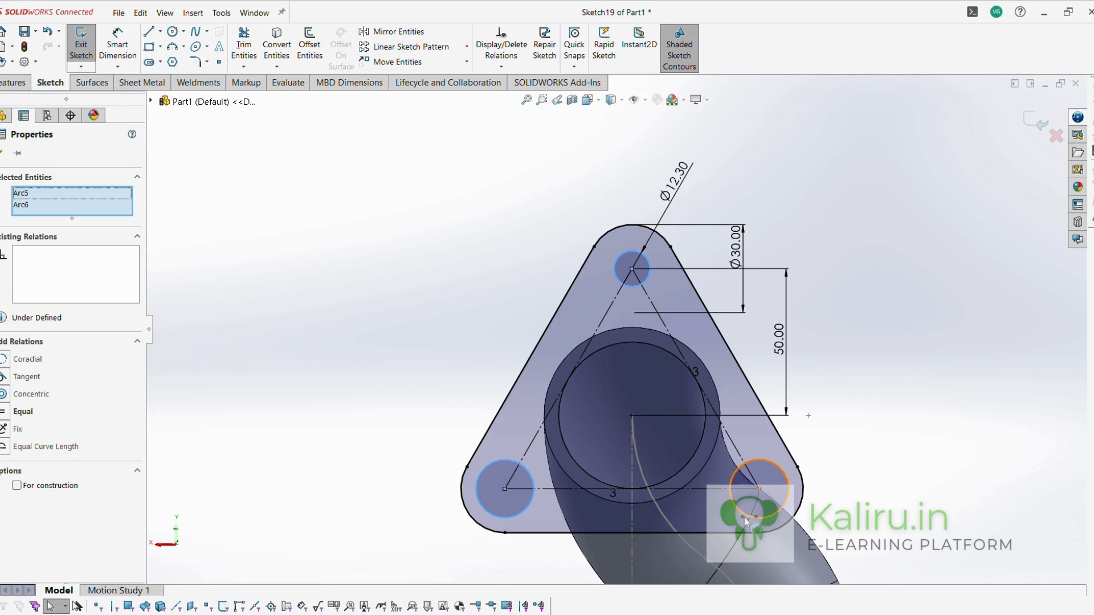
{"action": "left_click", "coordinate": [745, 518], "text": "ctrl"}
{"action": "left_click", "coordinate": [816, 465]}
{"action": "left_click", "coordinate": [869, 335]}
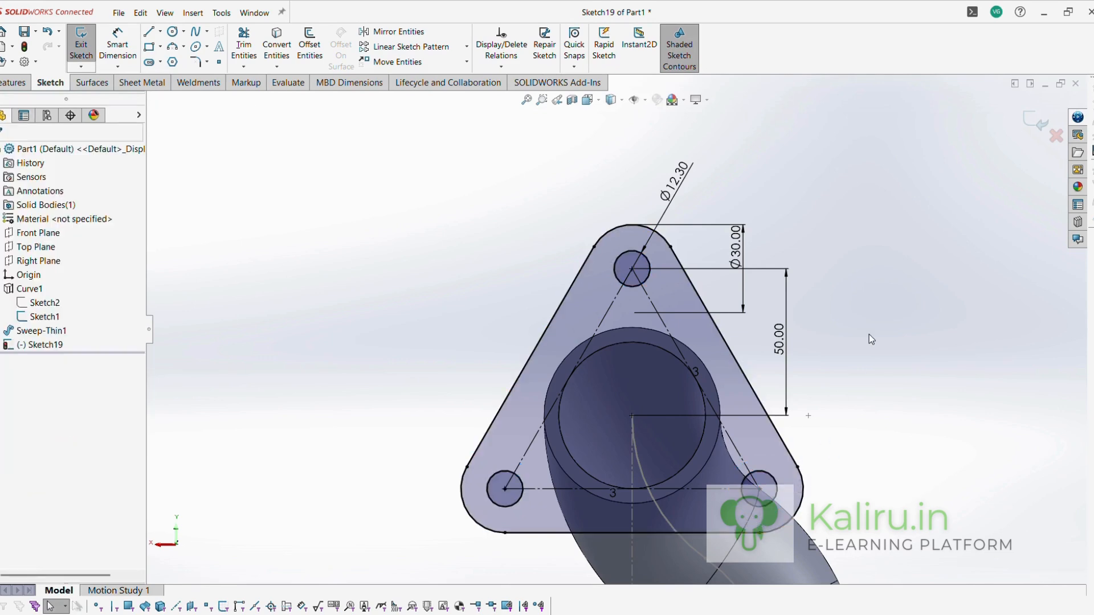
Change the pipe-bore circle from construction to regular sketch geometry and finish the flange sketch.
{"action": "left_click", "coordinate": [604, 347]}
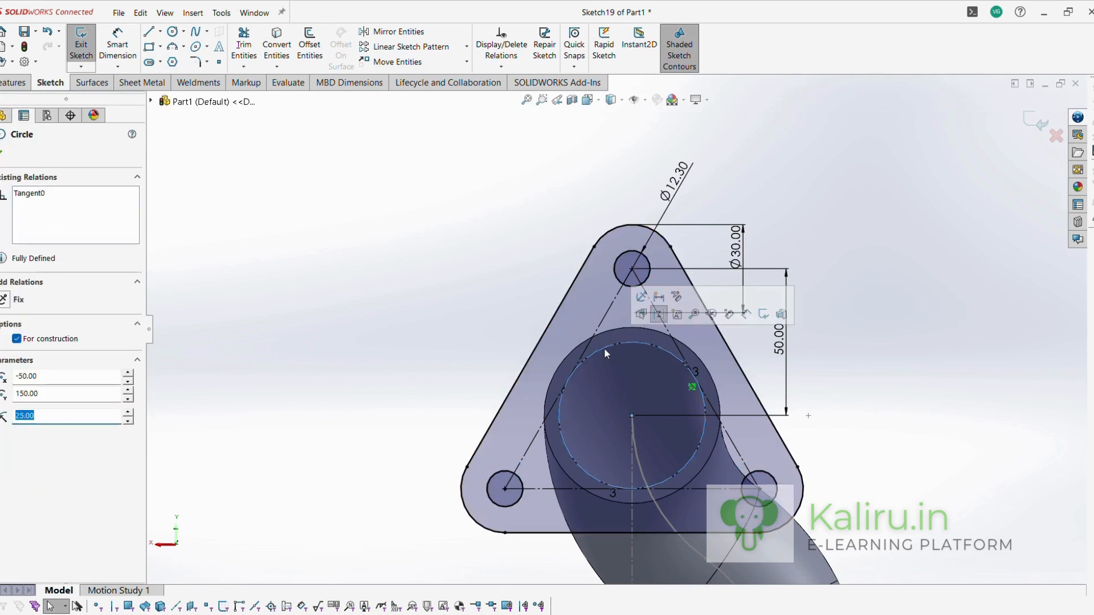
{"action": "left_click", "coordinate": [668, 318]}
{"action": "scroll", "coordinate": [820, 398], "scroll_direction": "up", "scroll_amount": 2}
{"action": "mouse_move", "coordinate": [820, 398]}
{"action": "middle_mouse_down"}
{"action": "mouse_move", "coordinate": [813, 371]}
{"action": "mouse_move", "coordinate": [858, 452]}
{"action": "middle_mouse_up"}
{"action": "scroll", "coordinate": [858, 452], "scroll_direction": "up", "scroll_amount": 5}
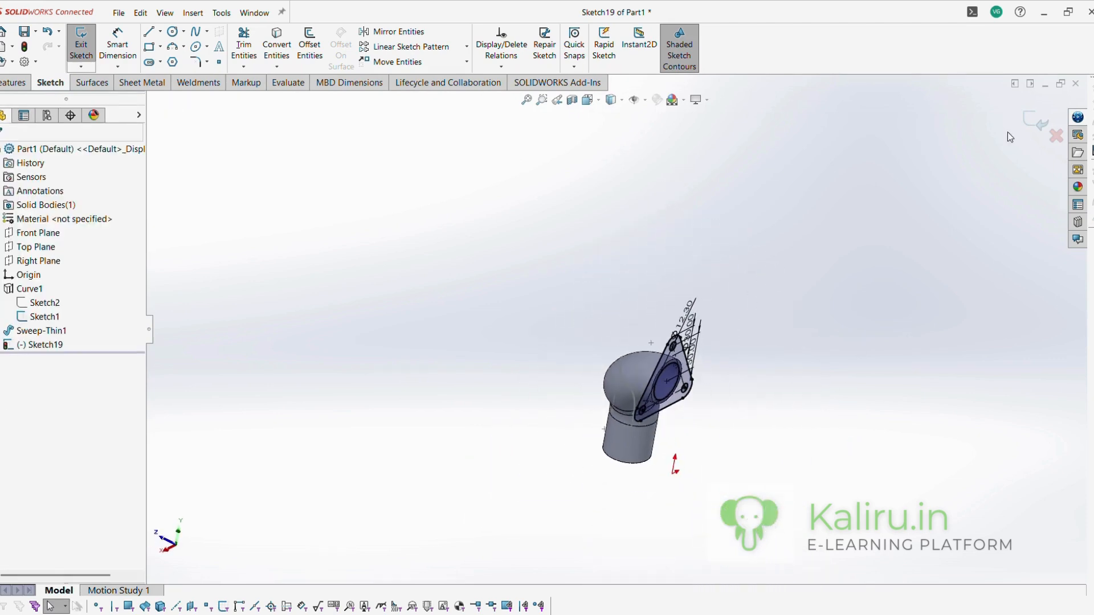
{"action": "left_click", "coordinate": [1035, 118]}
Check the flange thickness in the reference drawing and extrude the flange sketch 15 mm as a blind boss merged with the pipe.
{"action": "scroll", "coordinate": [733, 432], "scroll_direction": "down", "scroll_amount": 3}
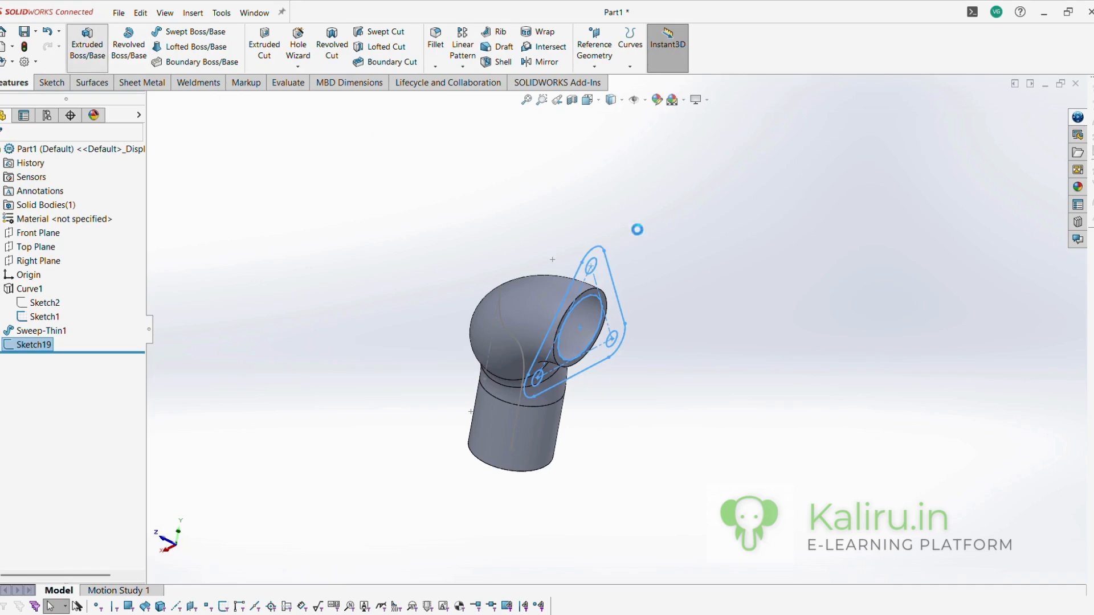
{"action": "key", "text": "alt+Tab"}
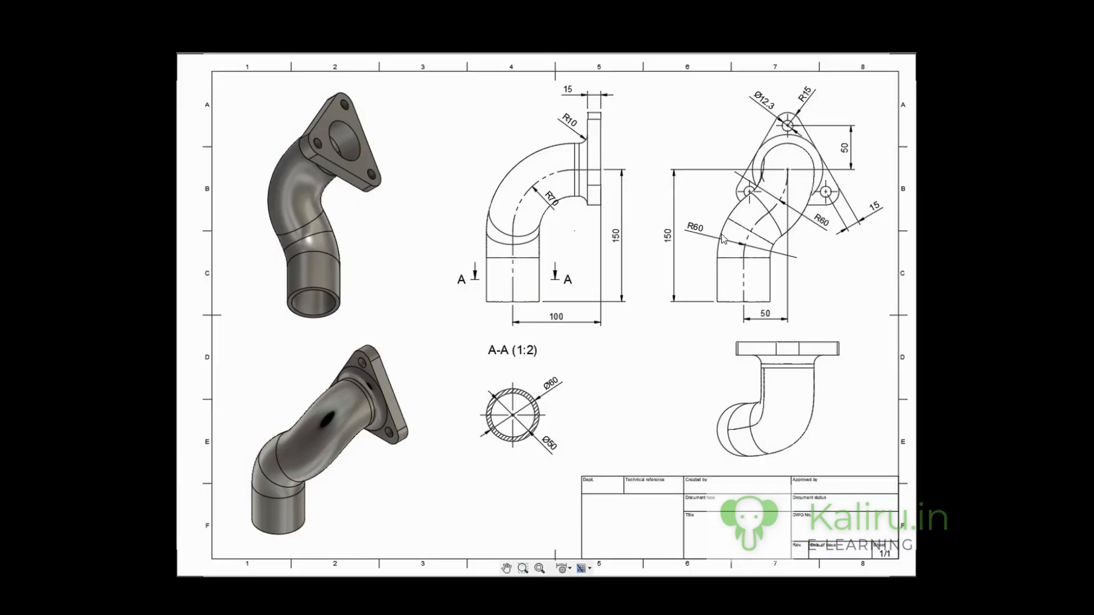
{"action": "key", "text": "alt+Tab"}
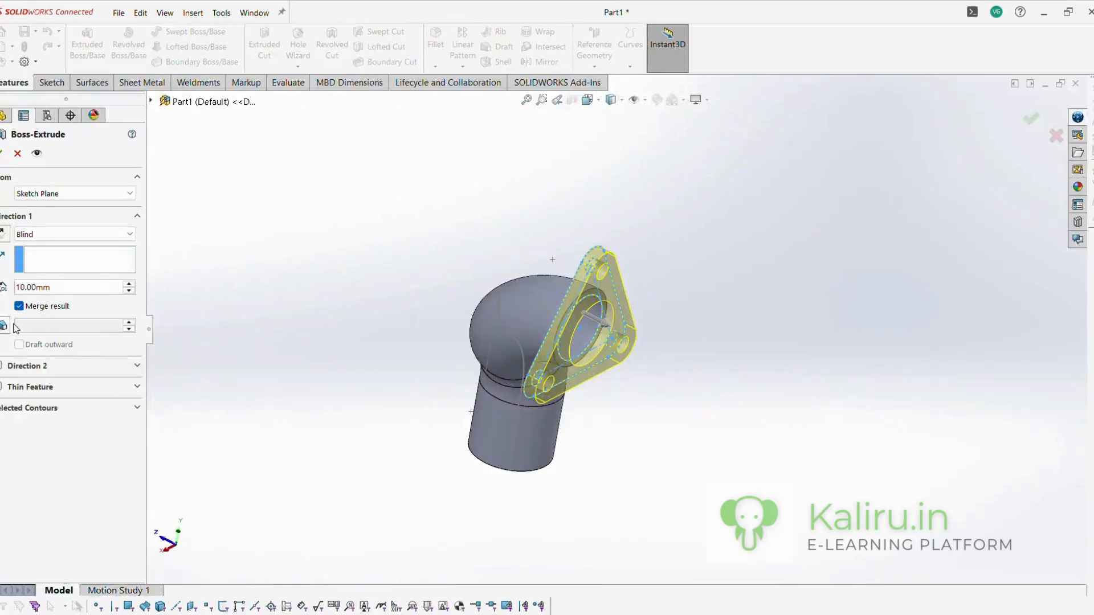
{"action": "type", "text": "15"}
{"action": "key", "text": "Return"}
{"action": "left_click", "coordinate": [1, 153]}
Hide the sweep path sketch that shows along the pipe's centreline.
{"action": "middle_click_drag", "start_coordinate": [302, 395], "coordinate": [527, 449]}
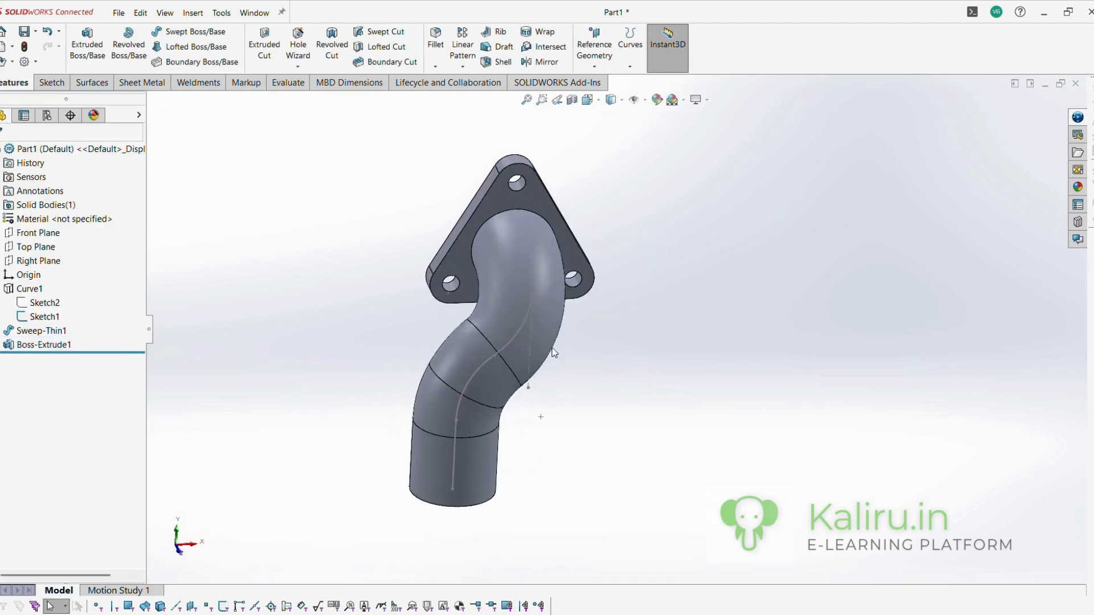
{"action": "left_click", "coordinate": [526, 320]}
{"action": "left_click", "coordinate": [576, 287]}
Fillet the edge where the pipe meets the back of the flange with a 10 mm radius, checking the reference drawing.
{"action": "middle_click_drag", "start_coordinate": [645, 388], "coordinate": [571, 454]}
{"action": "left_click", "coordinate": [436, 64]}
{"action": "left_click", "coordinate": [444, 79]}
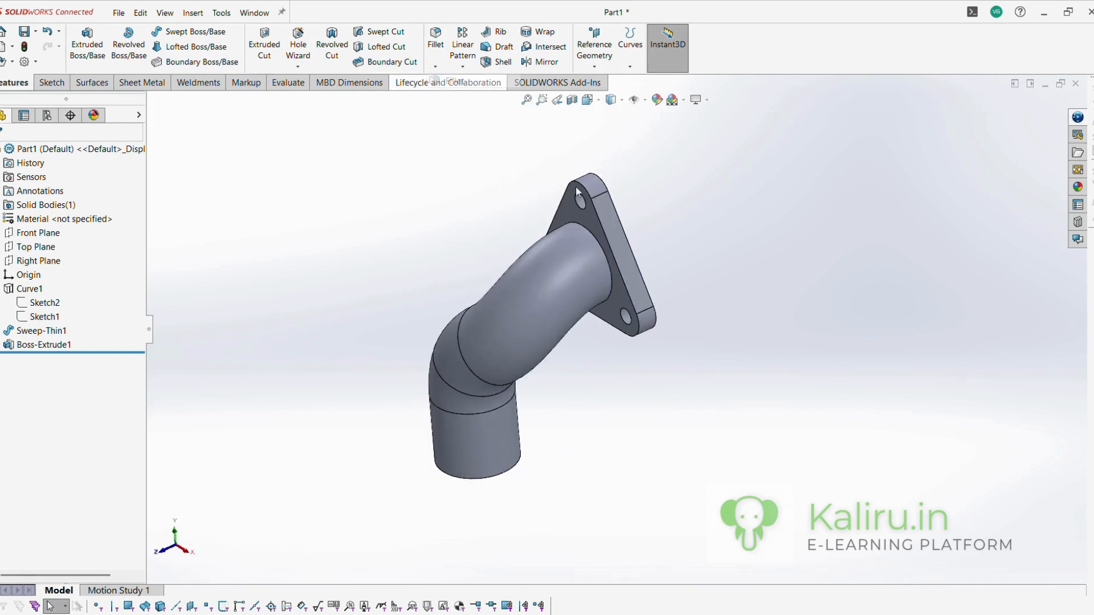
{"action": "left_click", "coordinate": [586, 229]}
{"action": "key", "text": "alt+Tab"}
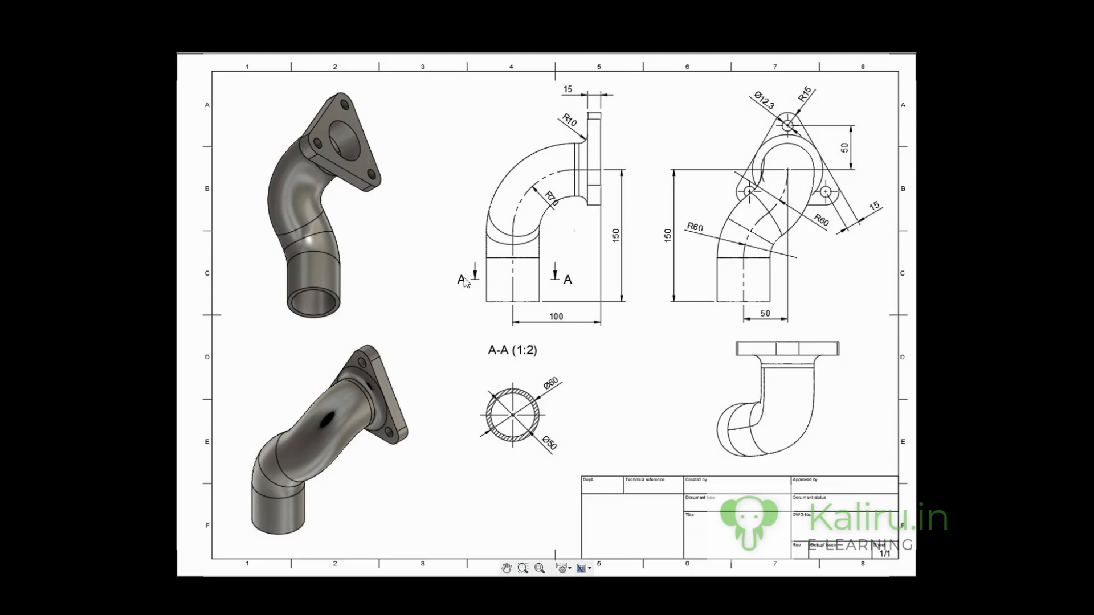
{"action": "key", "text": "alt+Tab"}
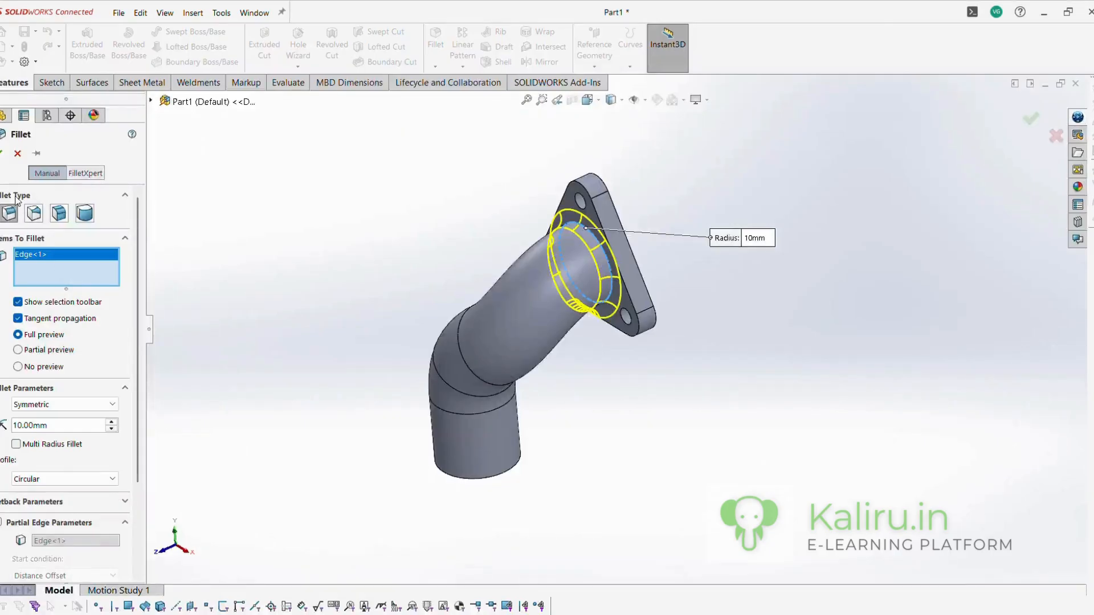
{"action": "left_click", "coordinate": [2, 155]}
{"action": "middle_click_drag", "start_coordinate": [380, 296], "coordinate": [416, 489]}
{"action": "scroll", "coordinate": [420, 469], "scroll_direction": "up", "scroll_amount": 4}
{"action": "scroll", "coordinate": [570, 287], "scroll_direction": "down", "scroll_amount": 4}
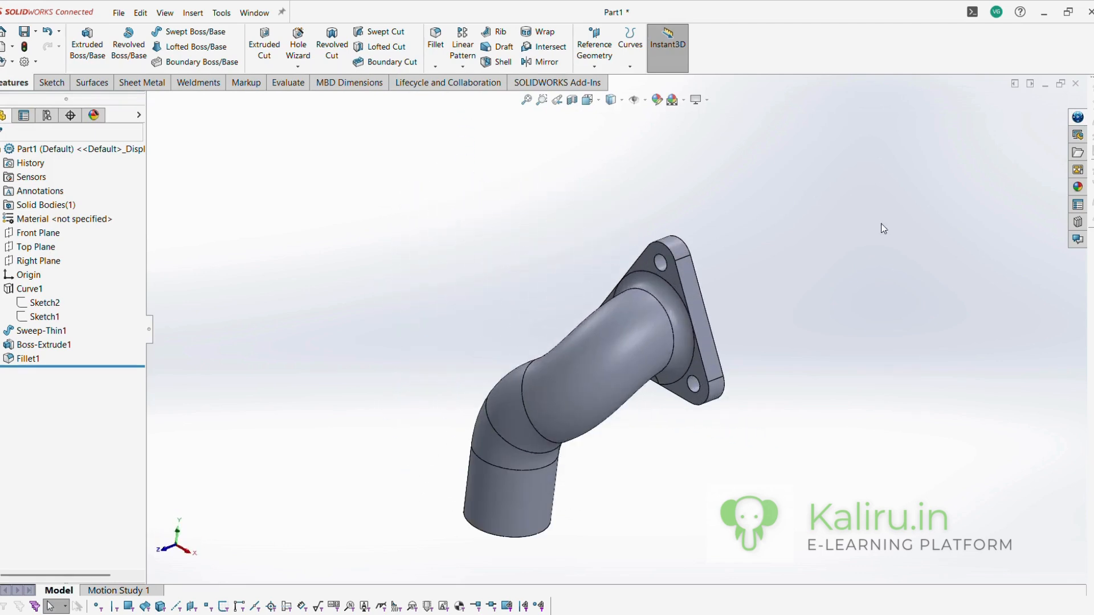